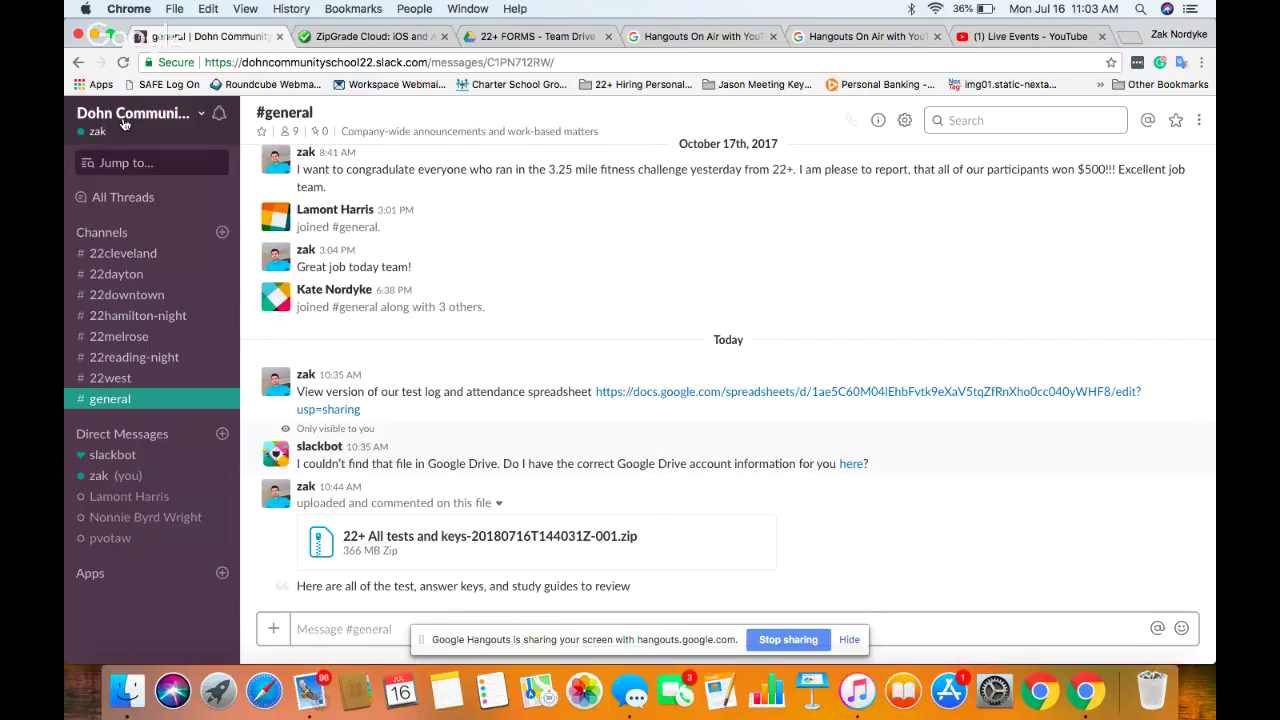
- Highlight the Slack workspace address and open the test log and attendance spreadsheet linked in the #general channel
{"action": "double_click", "coordinate": [307, 63]}
{"action": "left_click", "coordinate": [307, 63]}
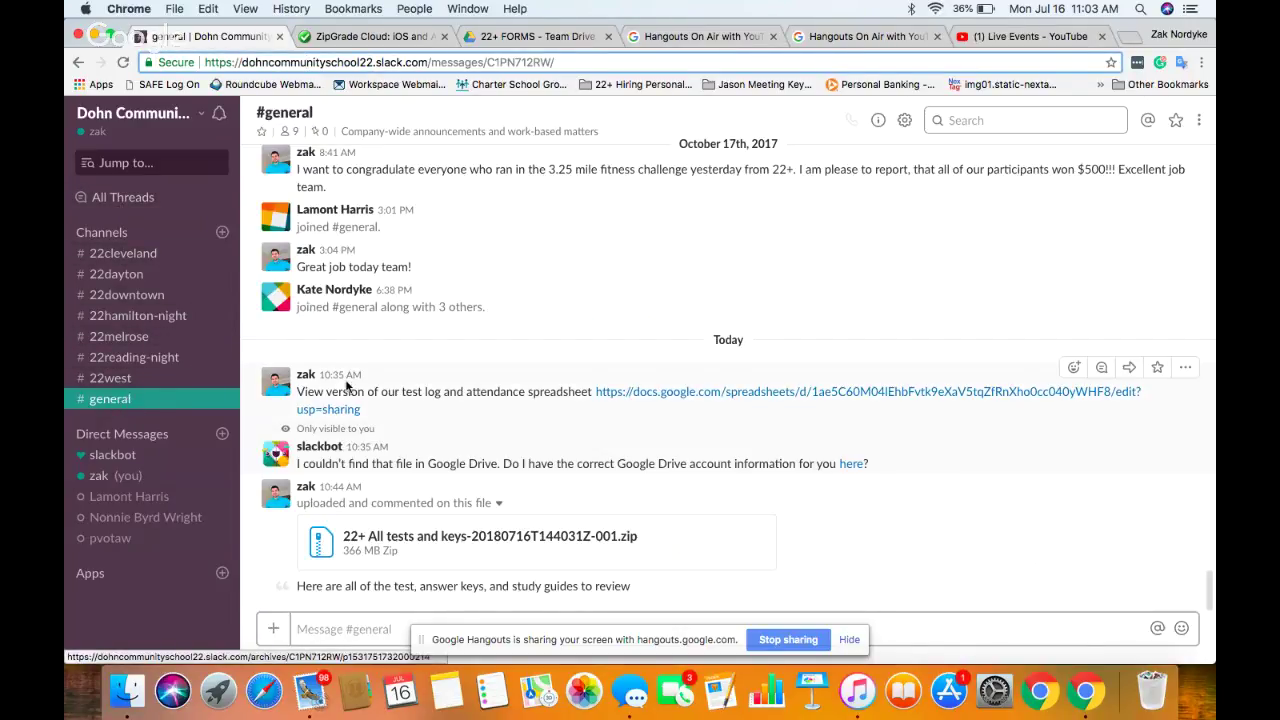
{"action": "left_click", "coordinate": [668, 398]}
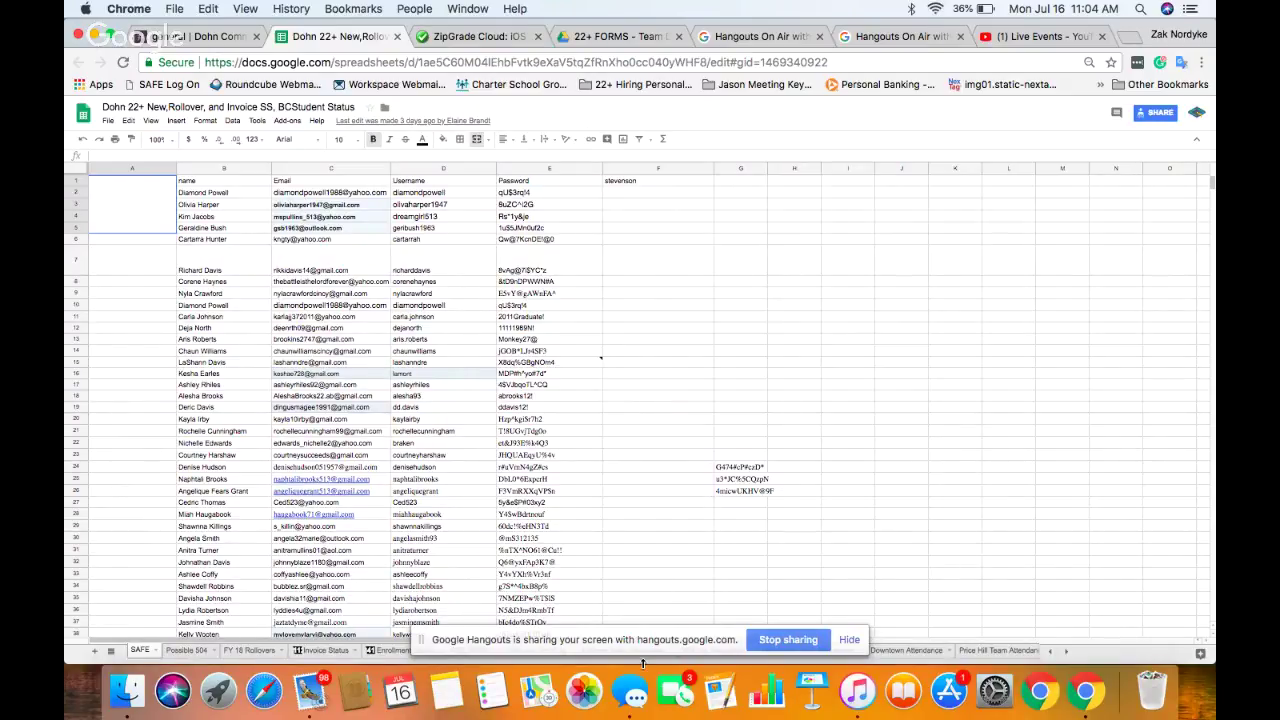
{"action": "scroll", "coordinate": [665, 546], "scroll_direction": "down", "scroll_amount": 2}
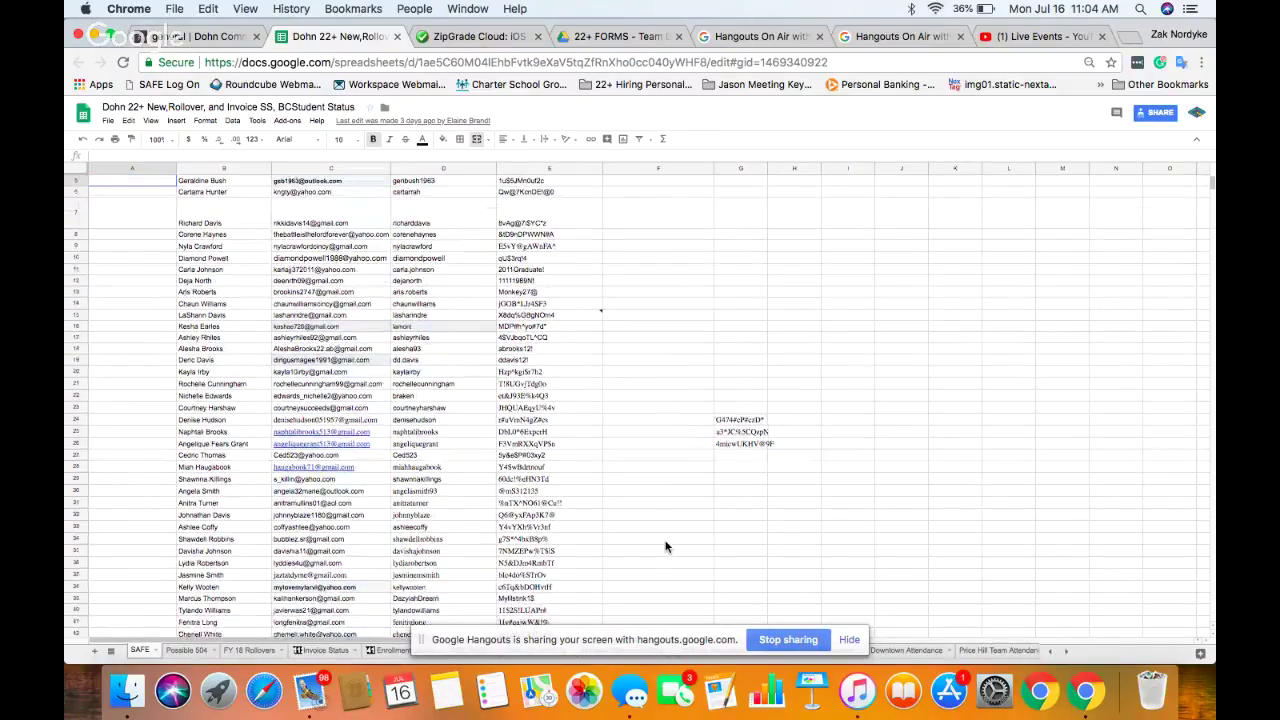
{"action": "right_click", "coordinate": [665, 546]}
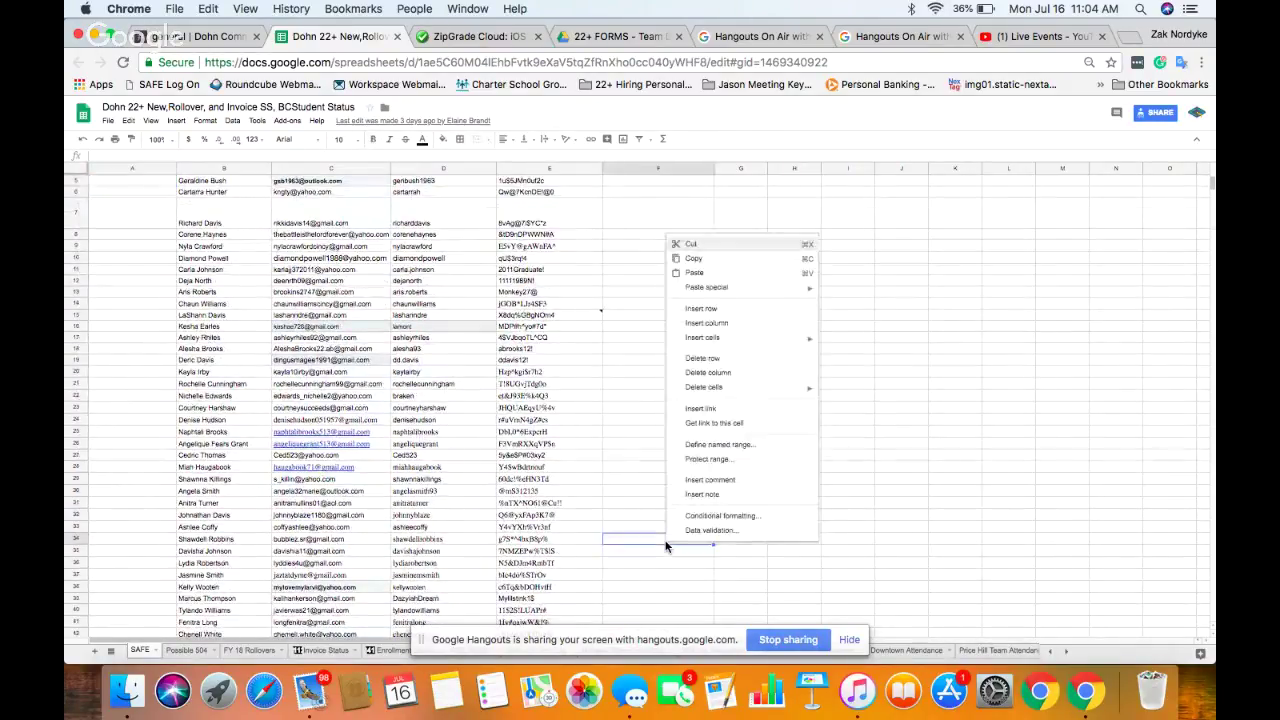
{"action": "left_click", "coordinate": [645, 600]}
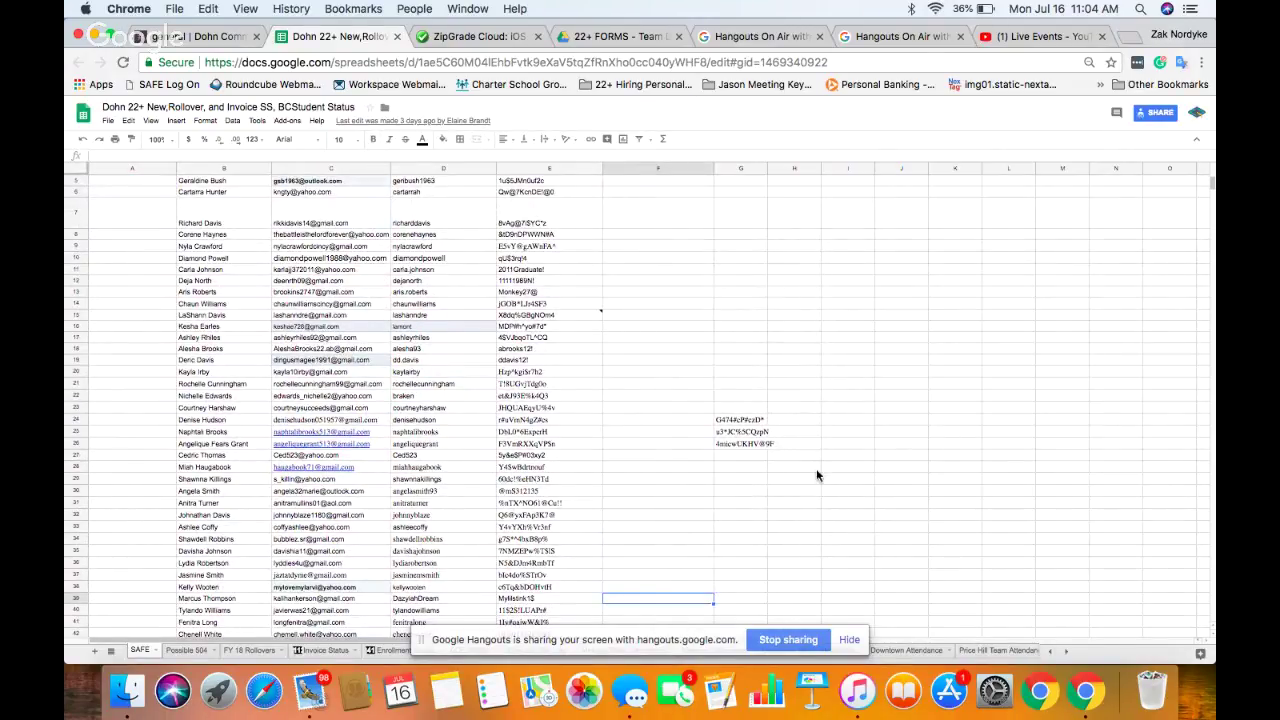
- Switch the browser window to full screen and display the Dohn 22+ Test Log sheet
{"action": "left_click", "coordinate": [111, 36]}
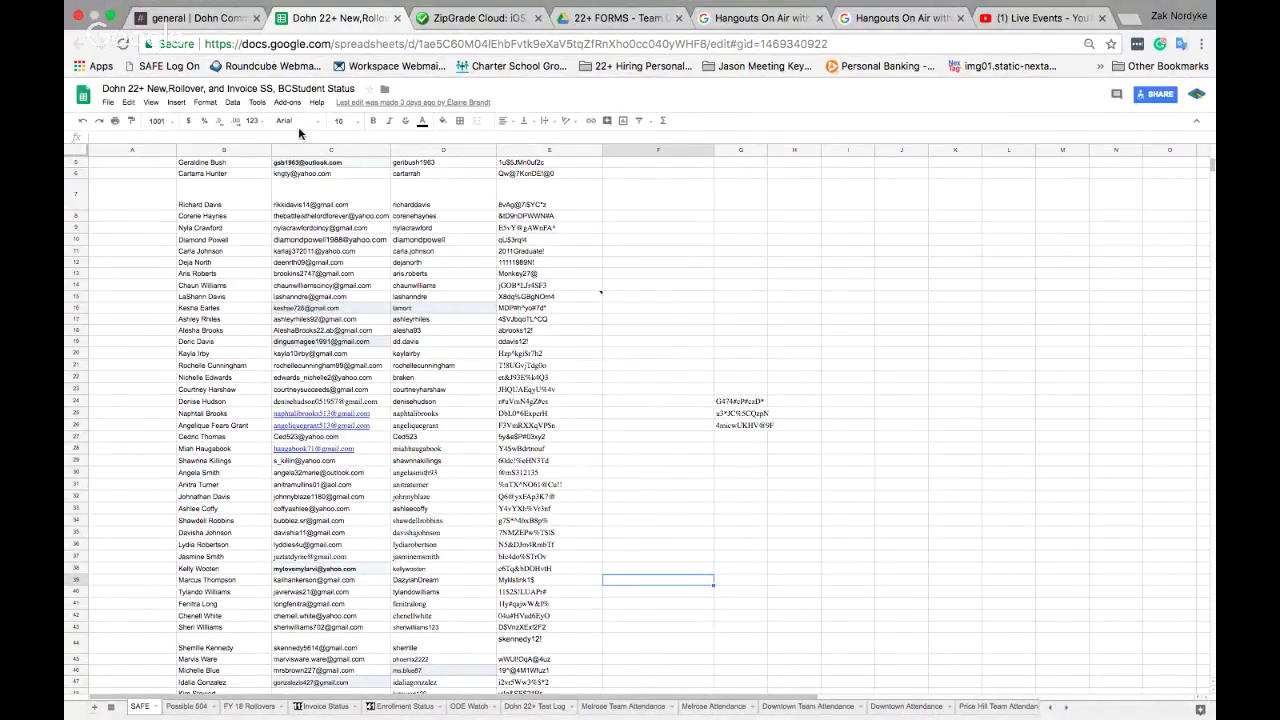
{"action": "left_click", "coordinate": [536, 710]}
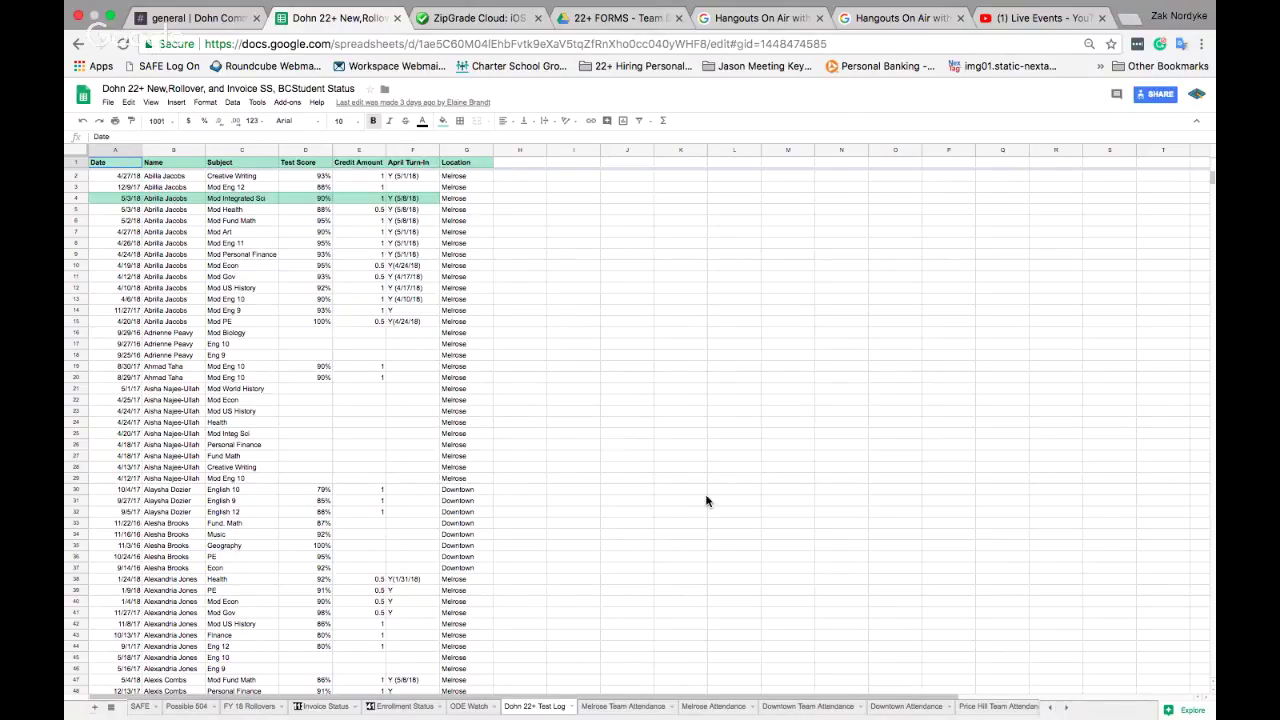
{"action": "left_click", "coordinate": [670, 248]}
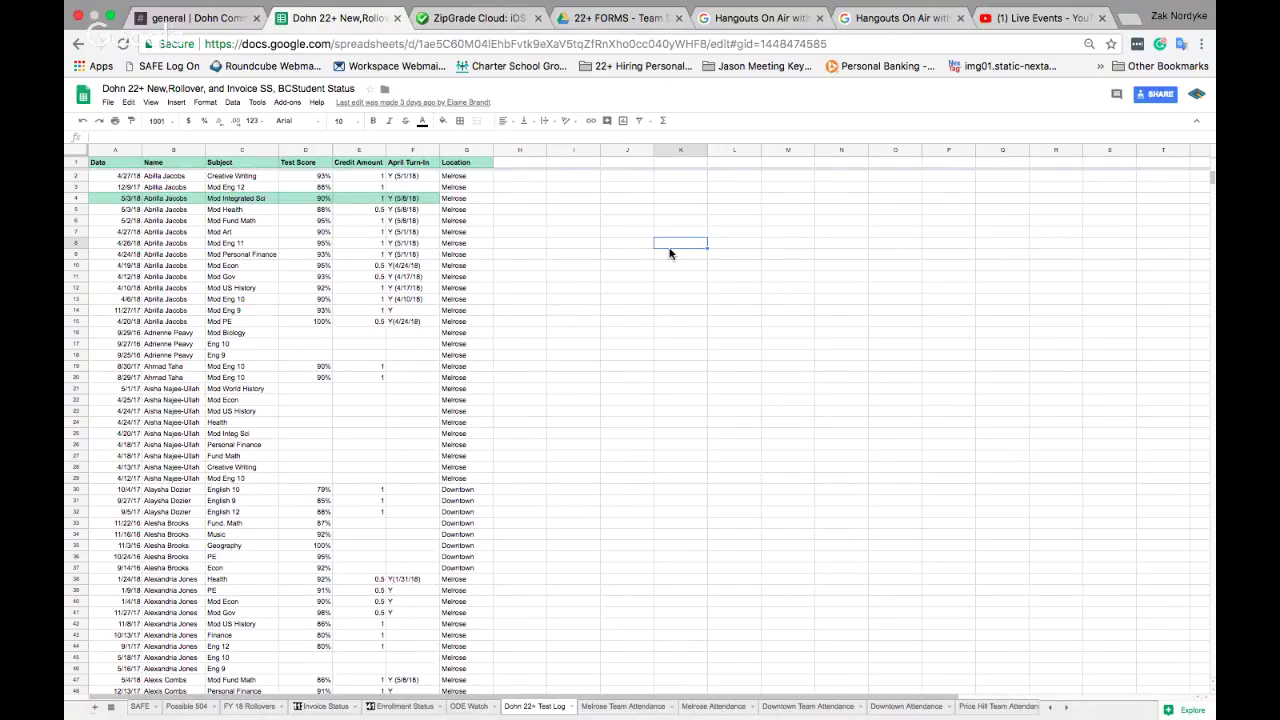
{"action": "left_click", "coordinate": [615, 219]}
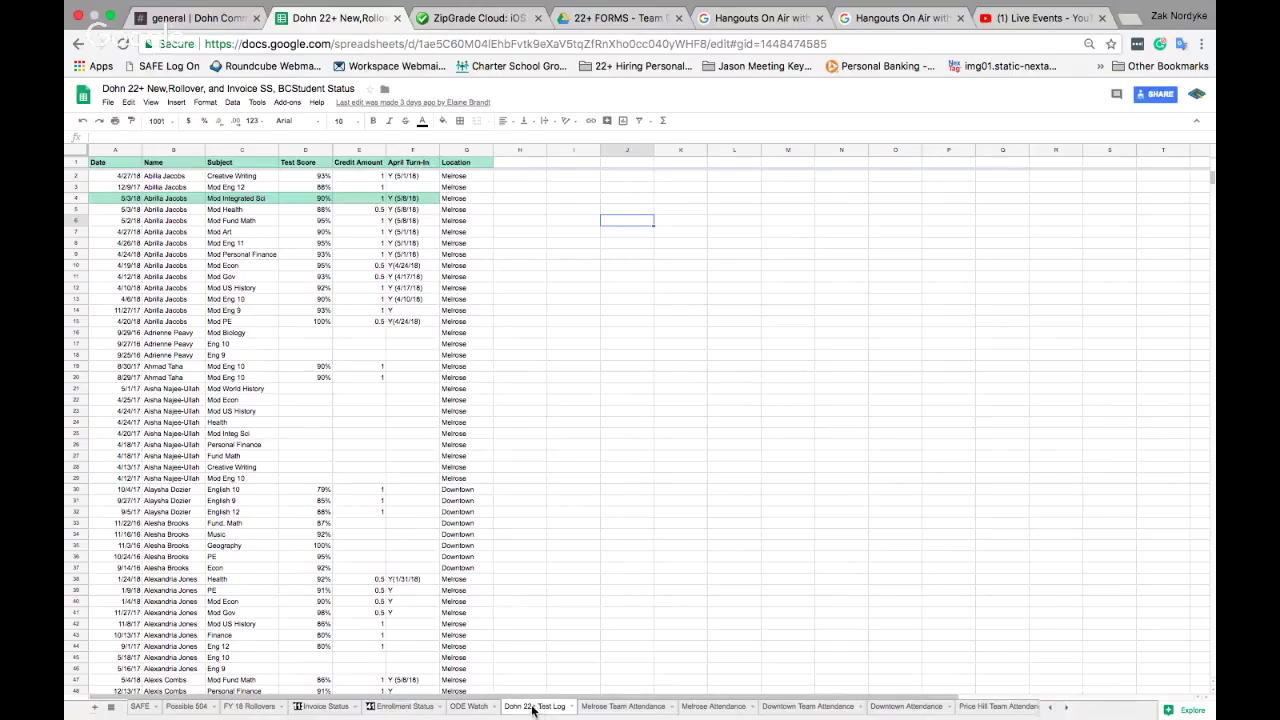
{"action": "left_click", "coordinate": [661, 233]}
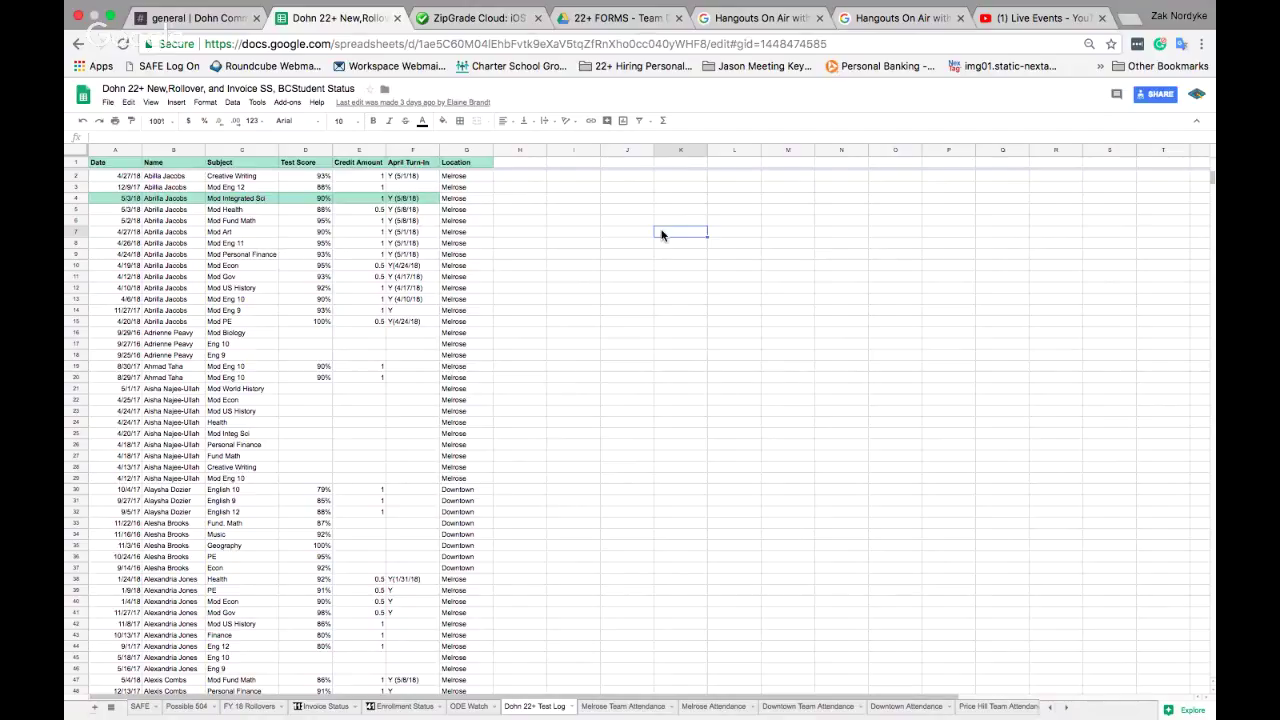
- Search the test log for a student's first name and step through that student's matching rows
{"action": "key", "text": "super+f"}
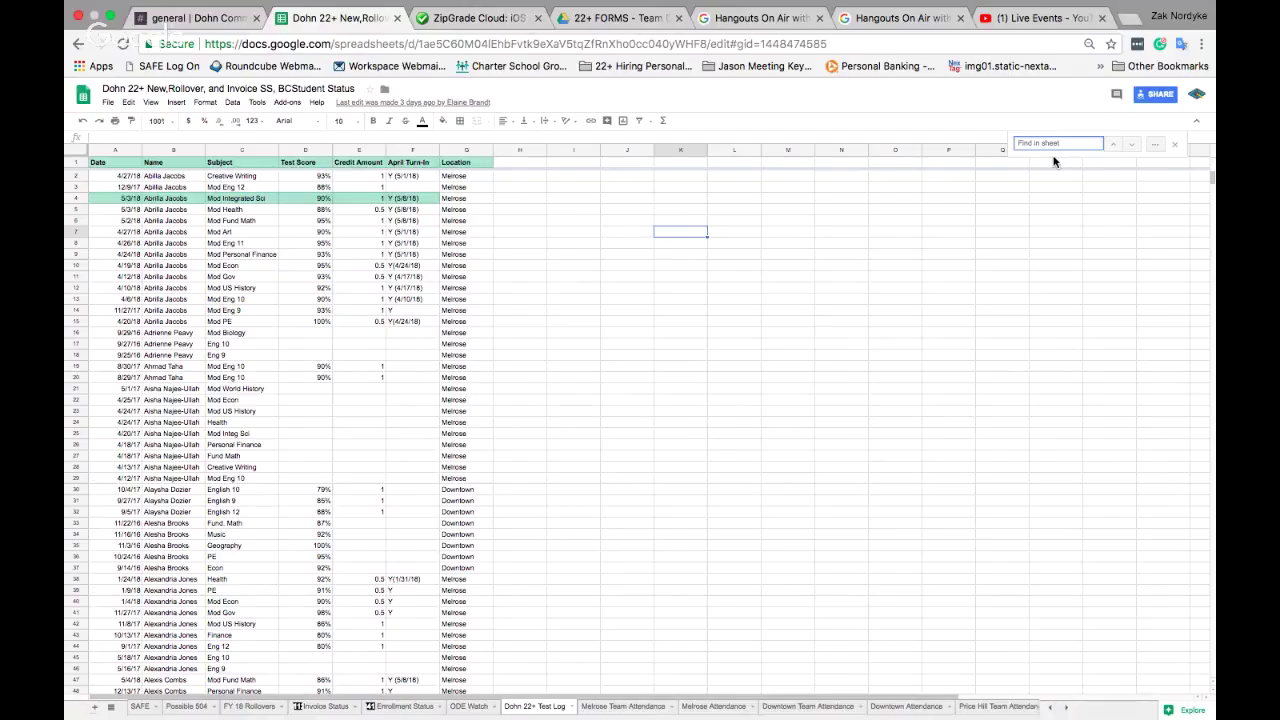
{"action": "type", "text": "ced"}
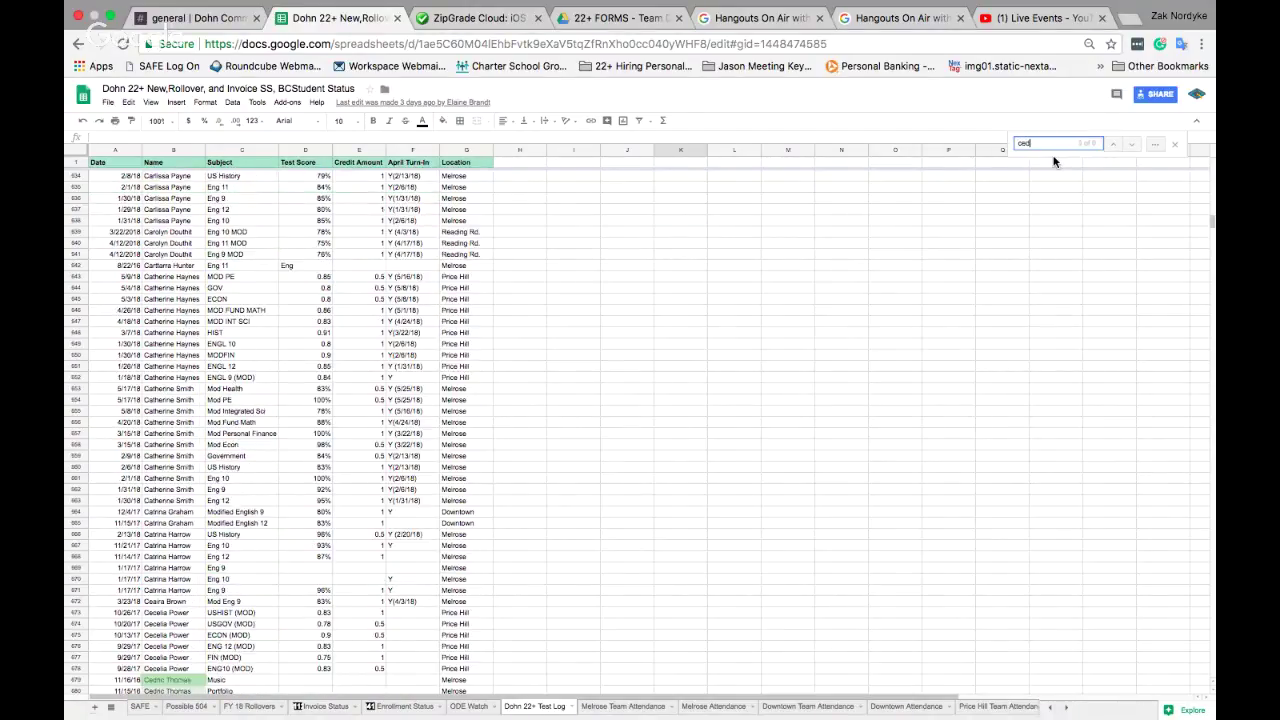
{"action": "type", "text": "ric"}
{"action": "left_click", "coordinate": [1134, 146]}
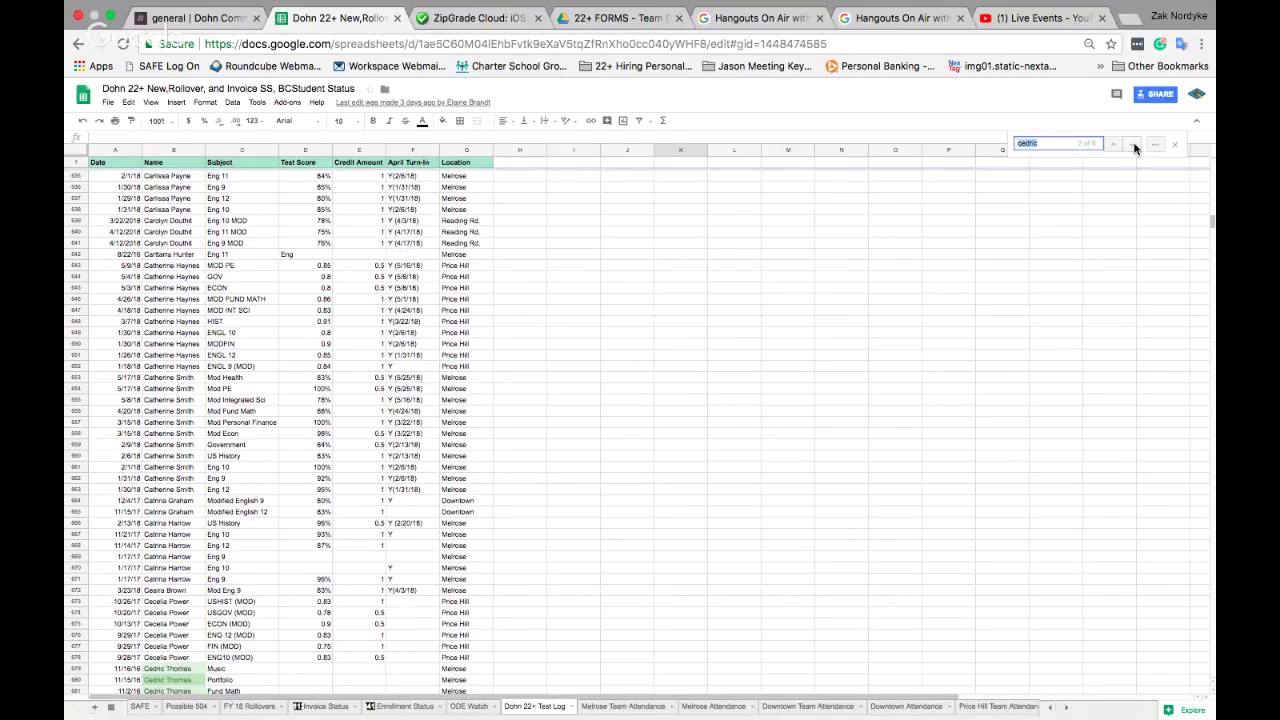
{"action": "left_click", "coordinate": [1134, 146]}
{"action": "left_click", "coordinate": [1134, 146]}
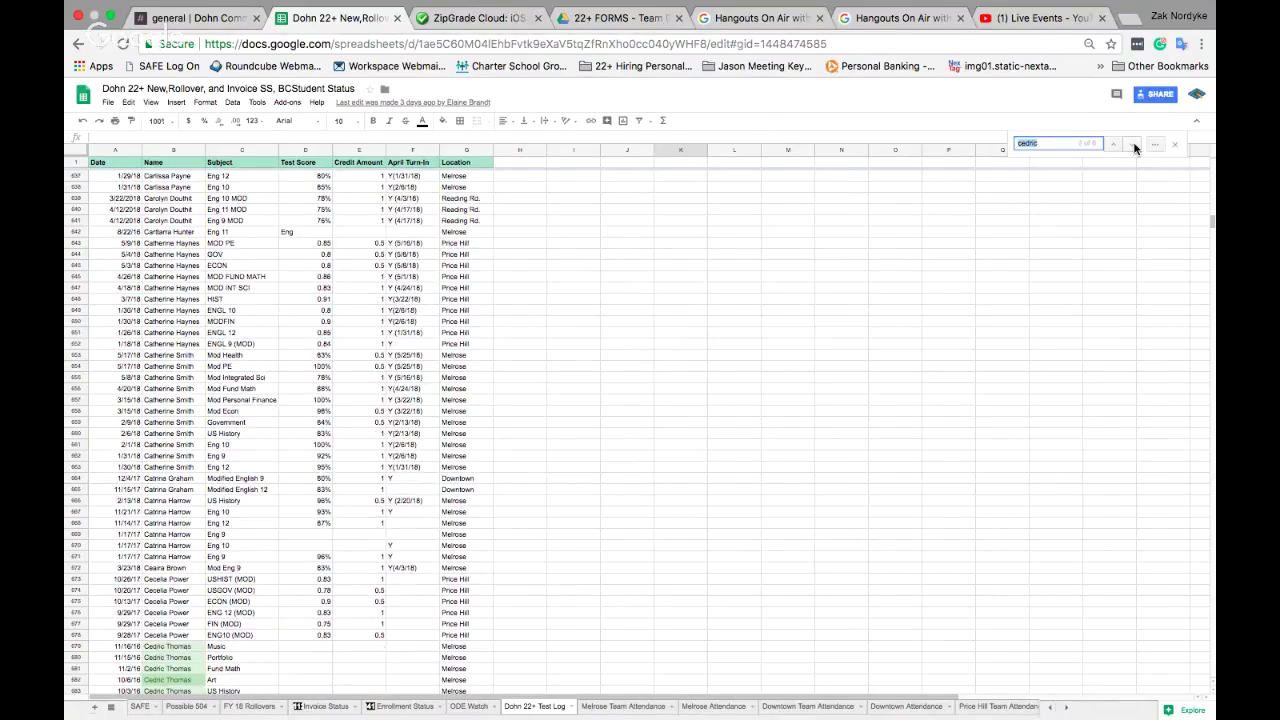
{"action": "left_click", "coordinate": [1134, 146]}
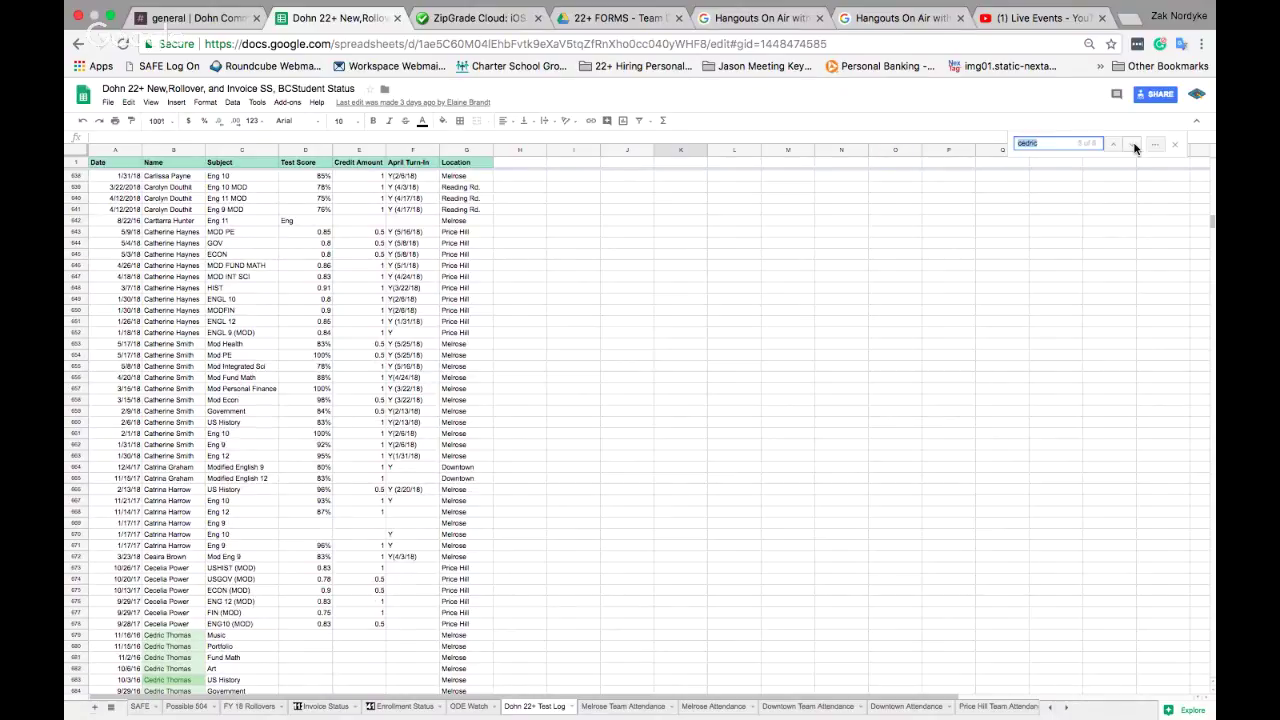
{"action": "left_click", "coordinate": [1134, 146]}
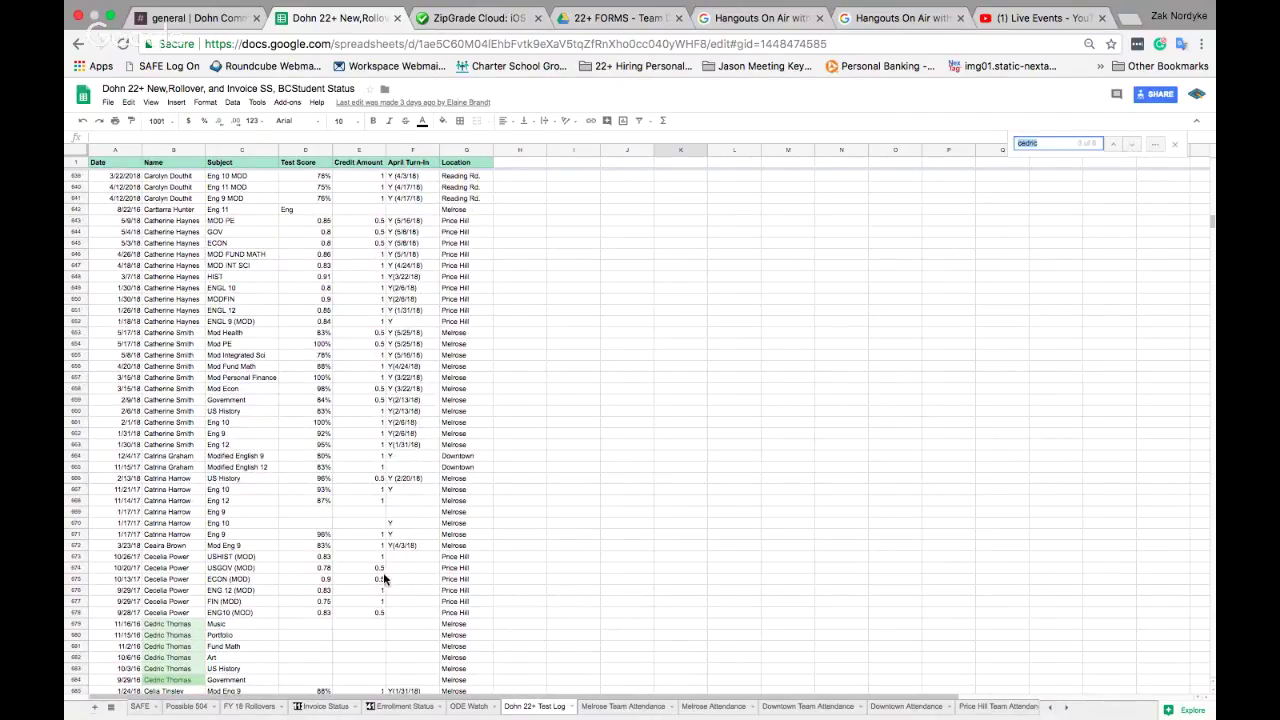
- Inspect the Test Score, Credit Amount and April Turn-In cells in row 678, the ENG10 (MOD) entry
{"action": "left_click", "coordinate": [319, 612]}
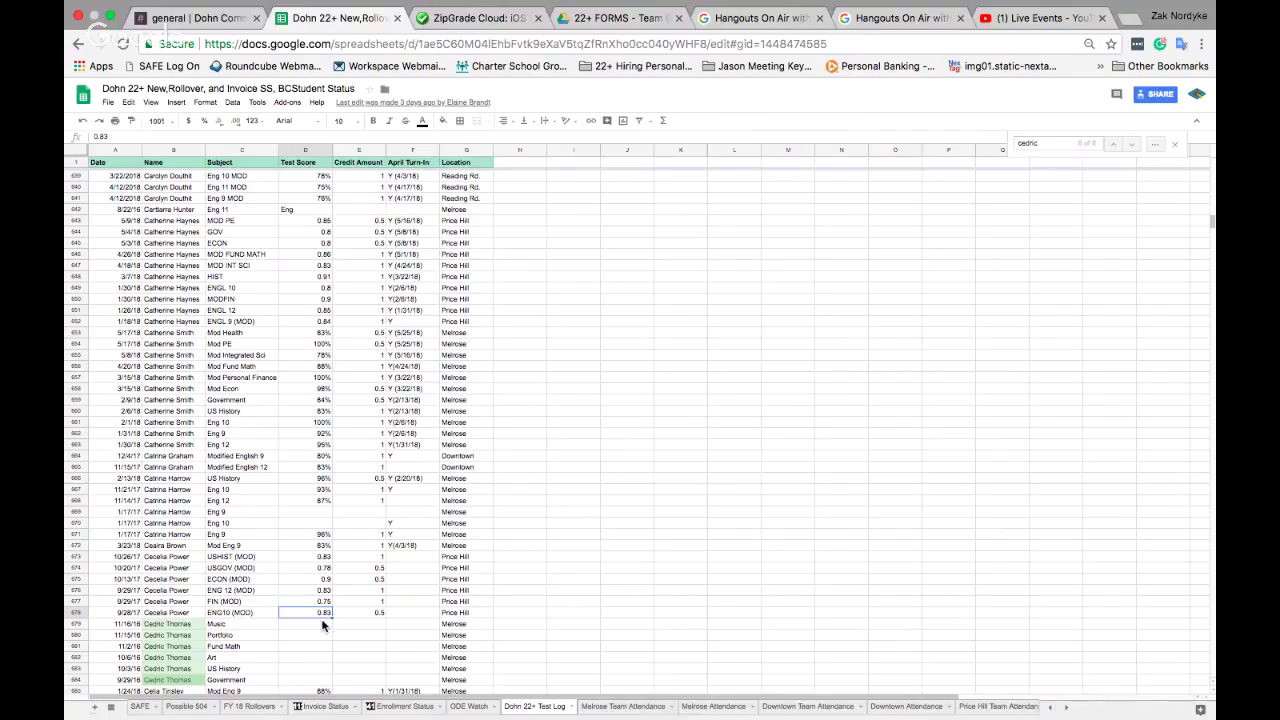
{"action": "left_click", "coordinate": [362, 613]}
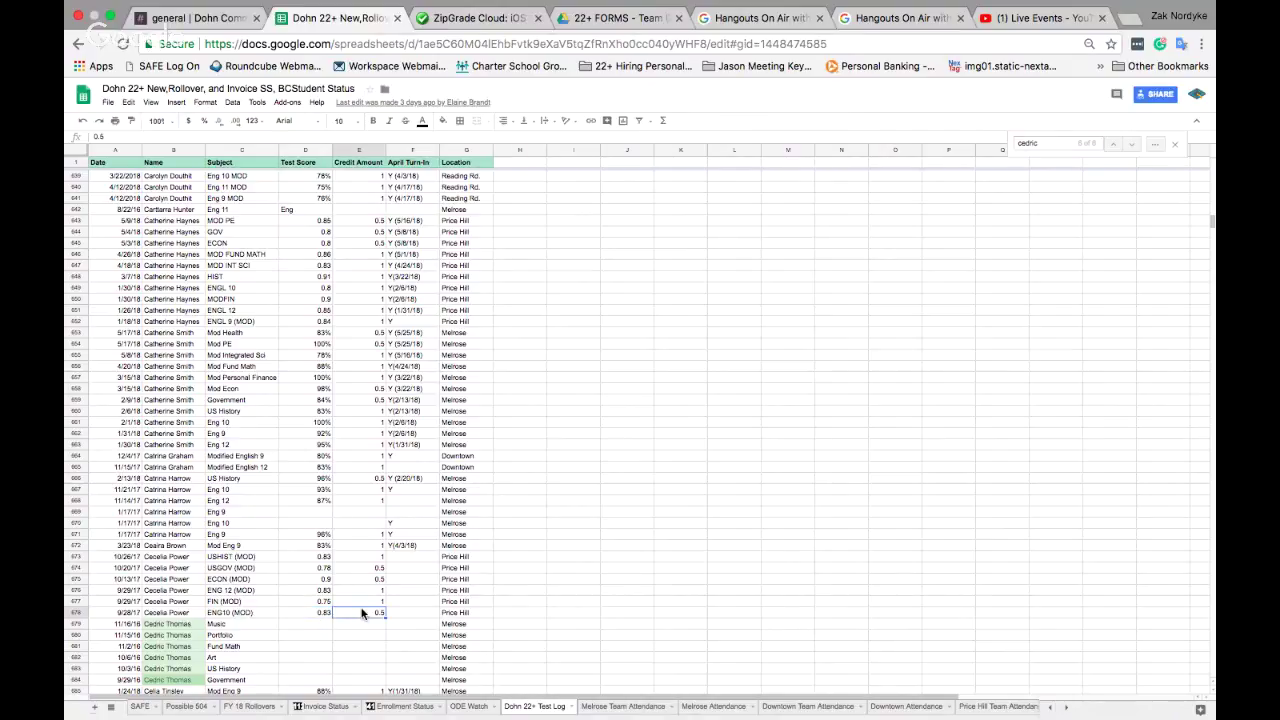
{"action": "left_click", "coordinate": [420, 610]}
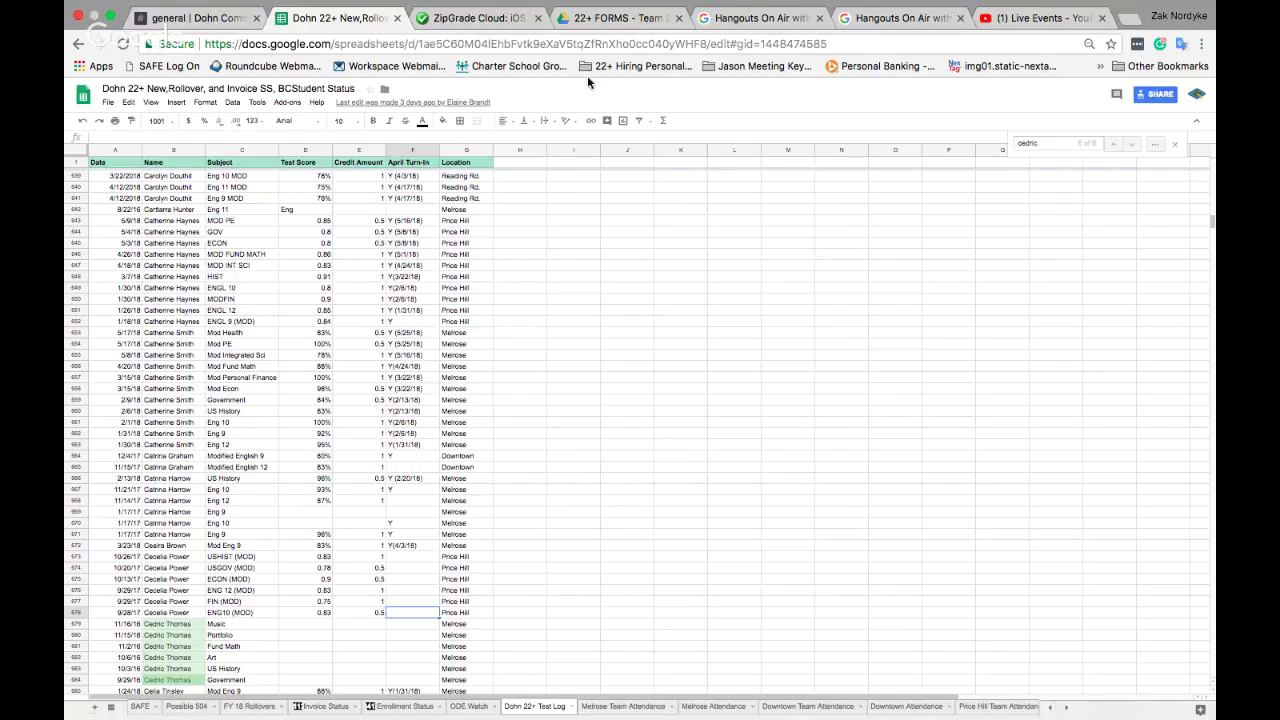
- Switch to Slack to review the workspace address and the #general channel, and return to the spreadsheet
{"action": "left_click", "coordinate": [203, 19]}
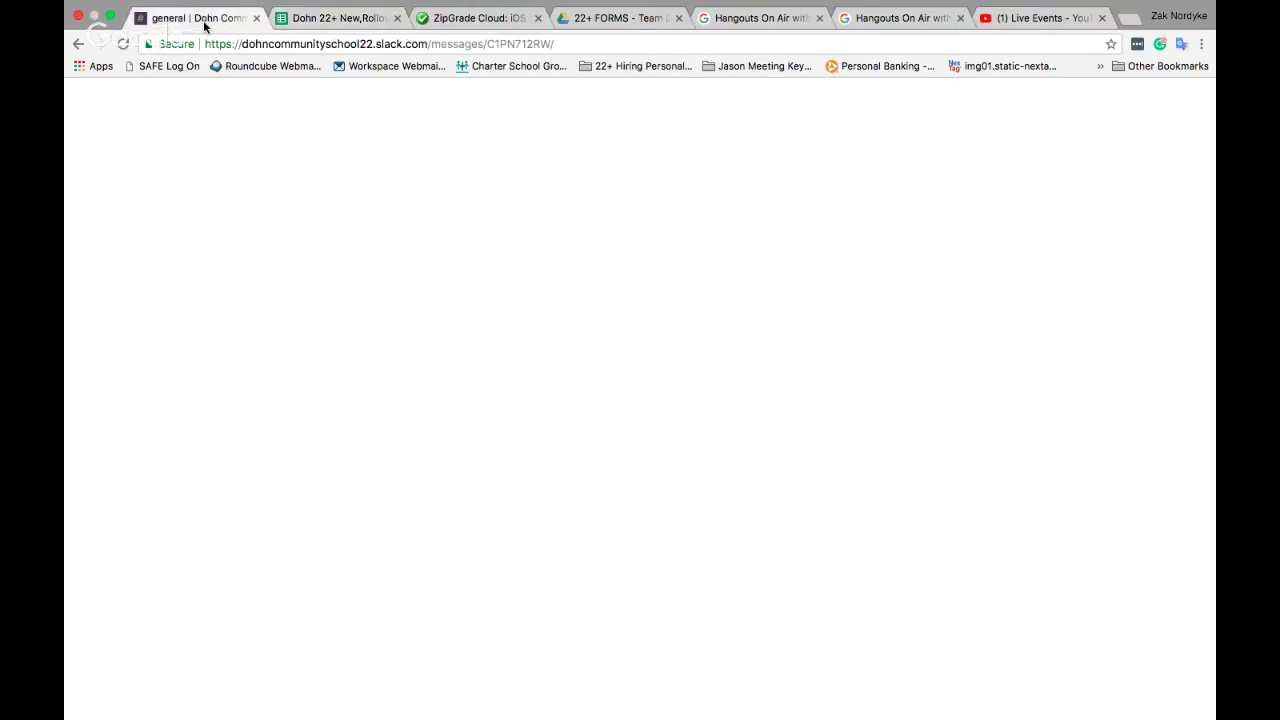
{"action": "left_click", "coordinate": [318, 46]}
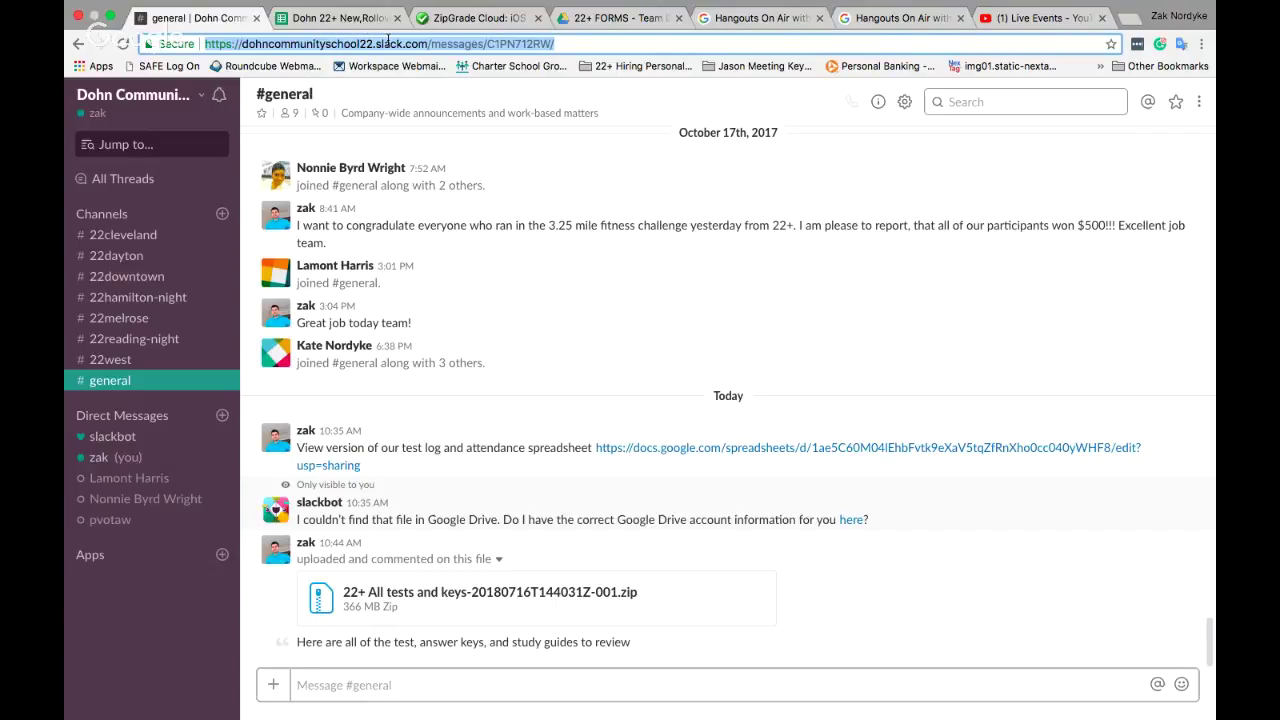
{"action": "left_click", "coordinate": [135, 386]}
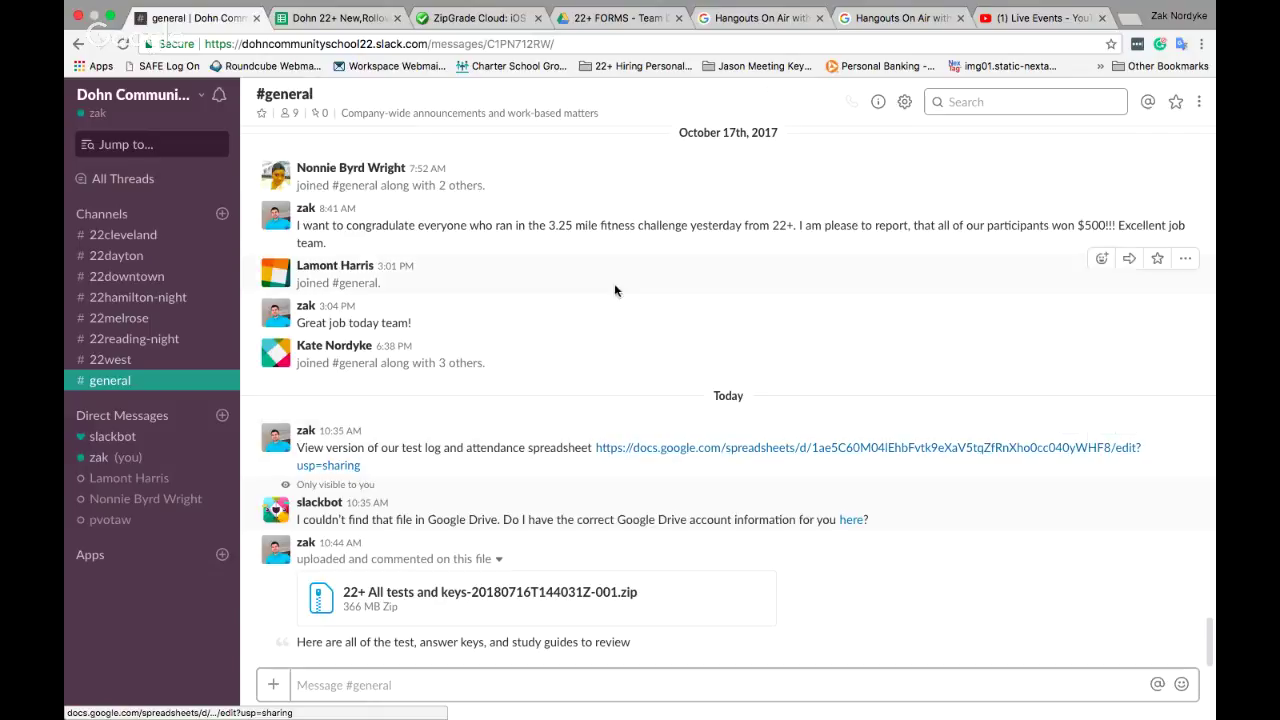
{"action": "left_click", "coordinate": [320, 17]}
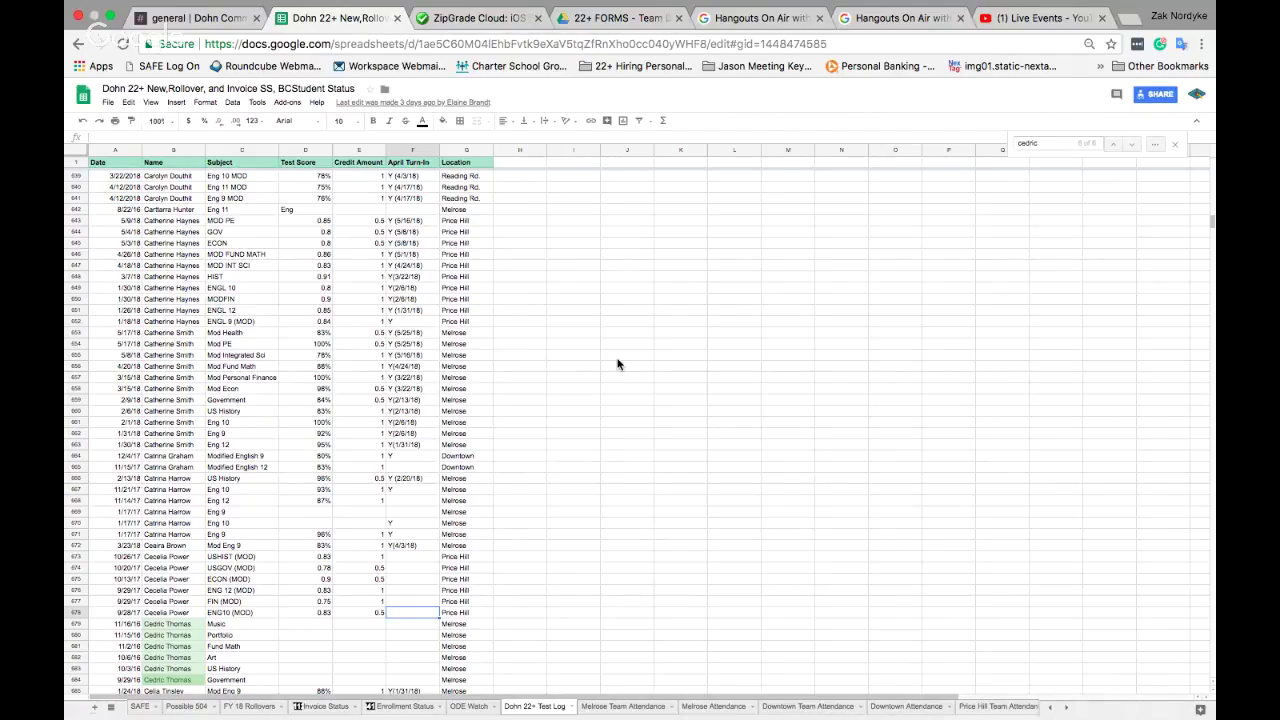
- Switch to Google Drive and open the 2017-2018 Tests, Study Guides, and Answer Keys folder within 22+ All tests and keys
{"action": "left_click", "coordinate": [628, 19]}
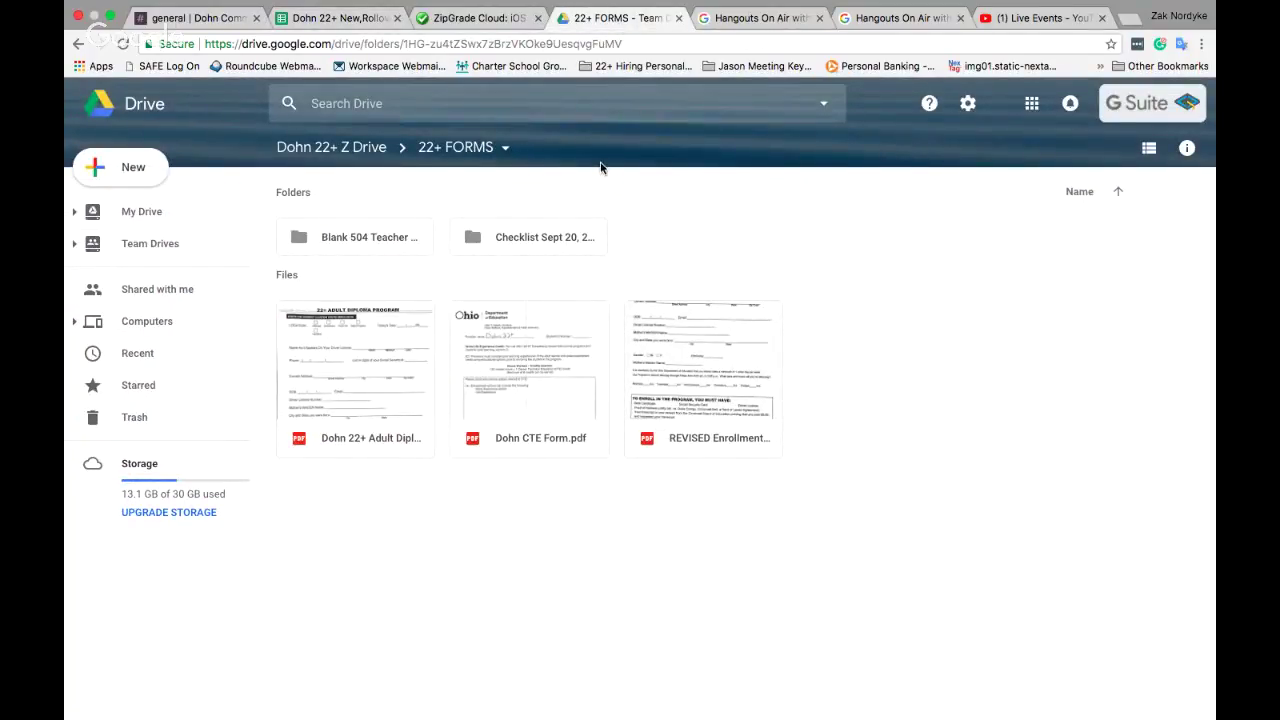
{"action": "left_click", "coordinate": [337, 150]}
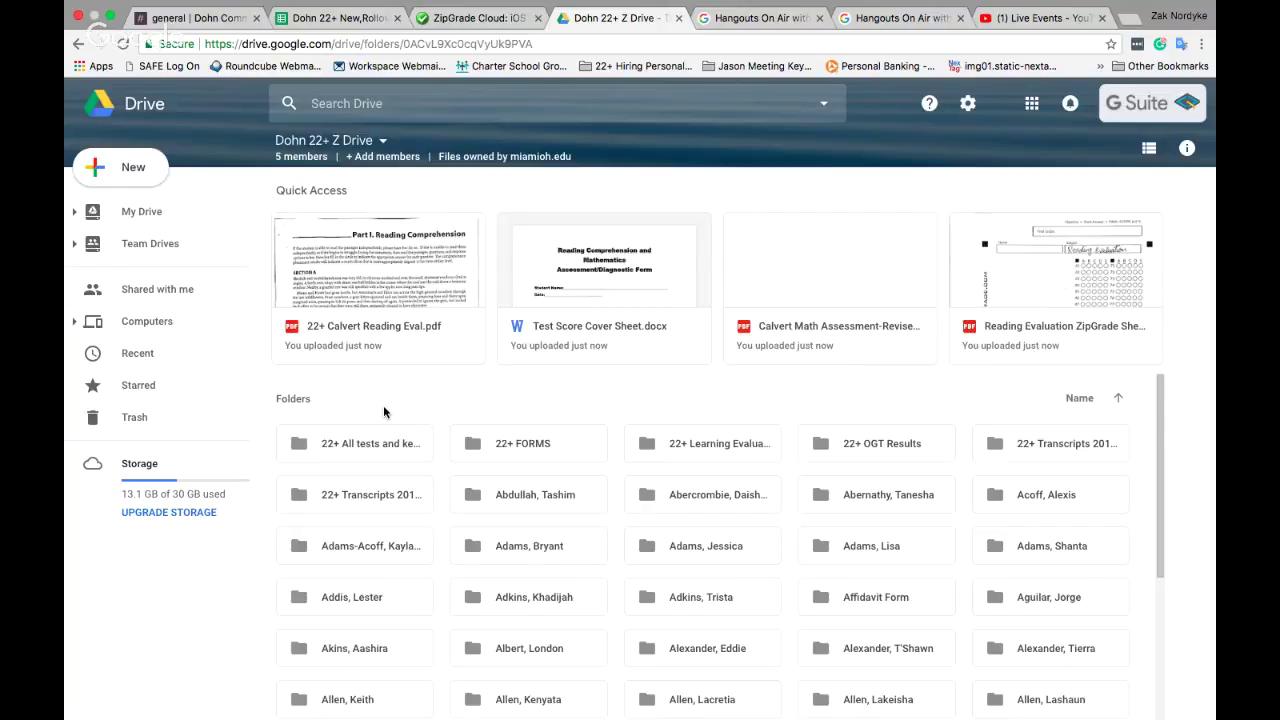
{"action": "double_click", "coordinate": [336, 446]}
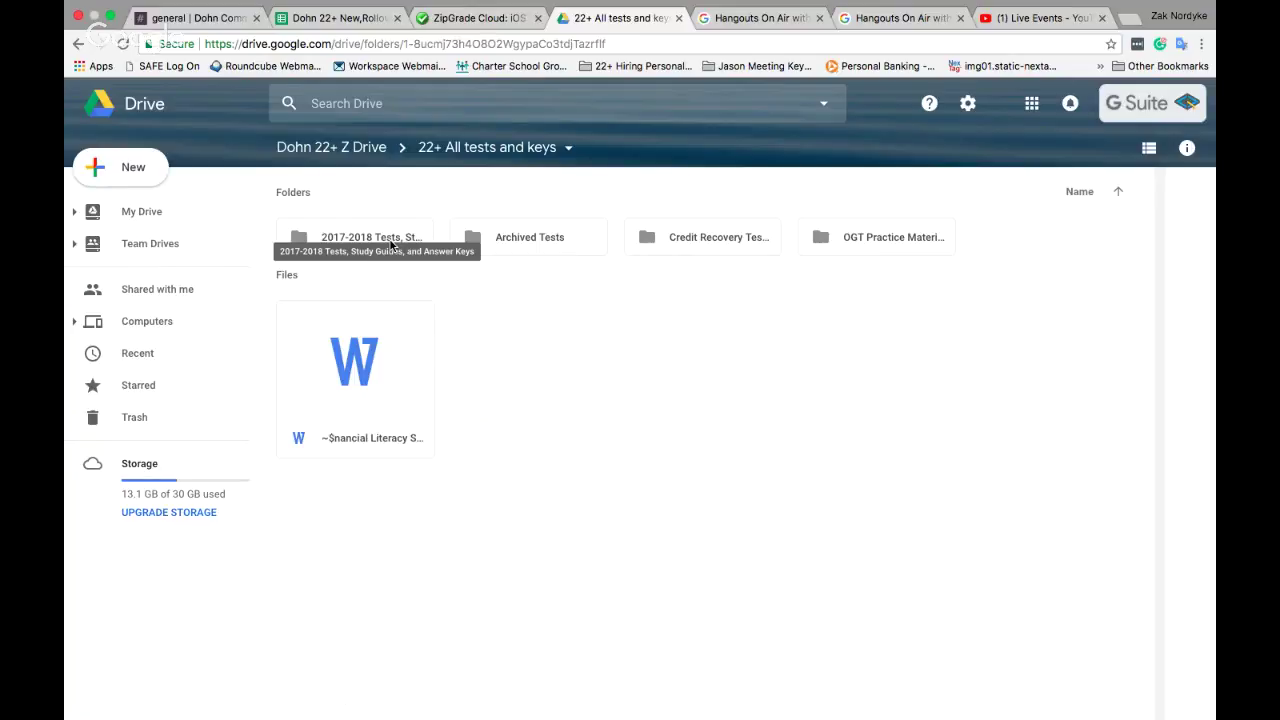
{"action": "double_click", "coordinate": [370, 237]}
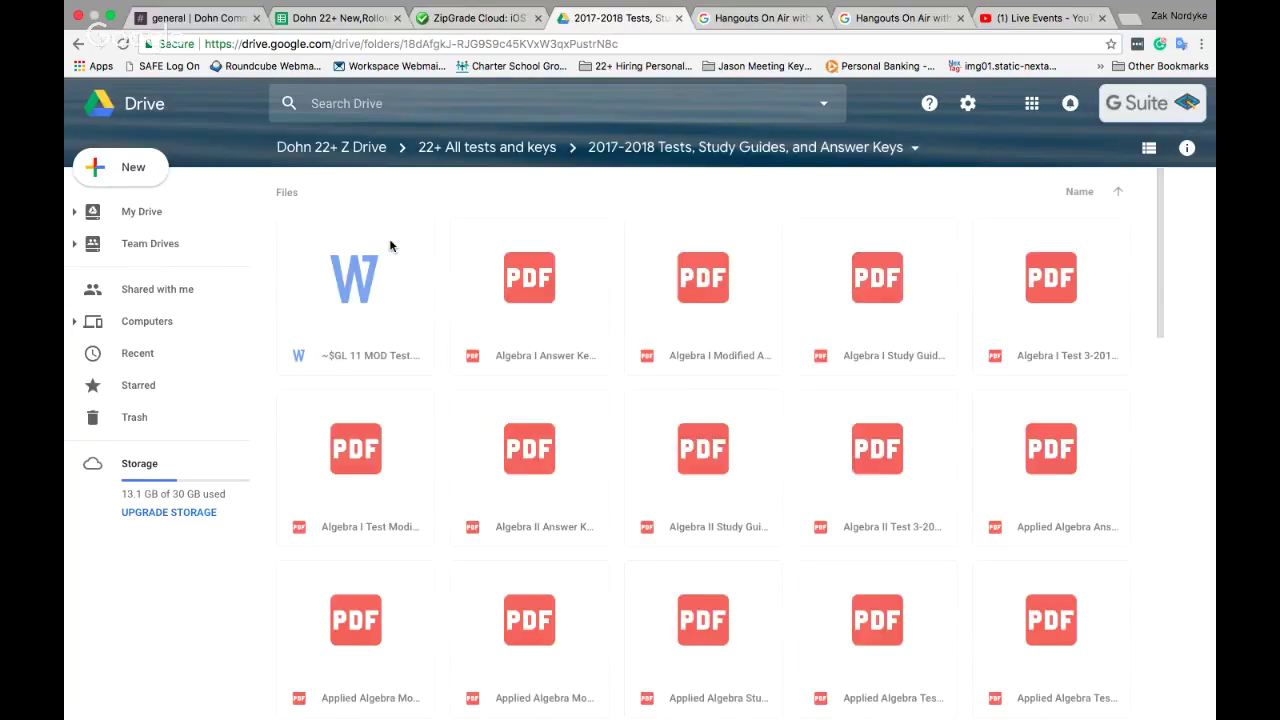
- Browse the tests, study guides and answer keys by subject in the 2017-2018 folder
{"action": "scroll", "coordinate": [390, 246], "scroll_direction": "down", "scroll_amount": 2}
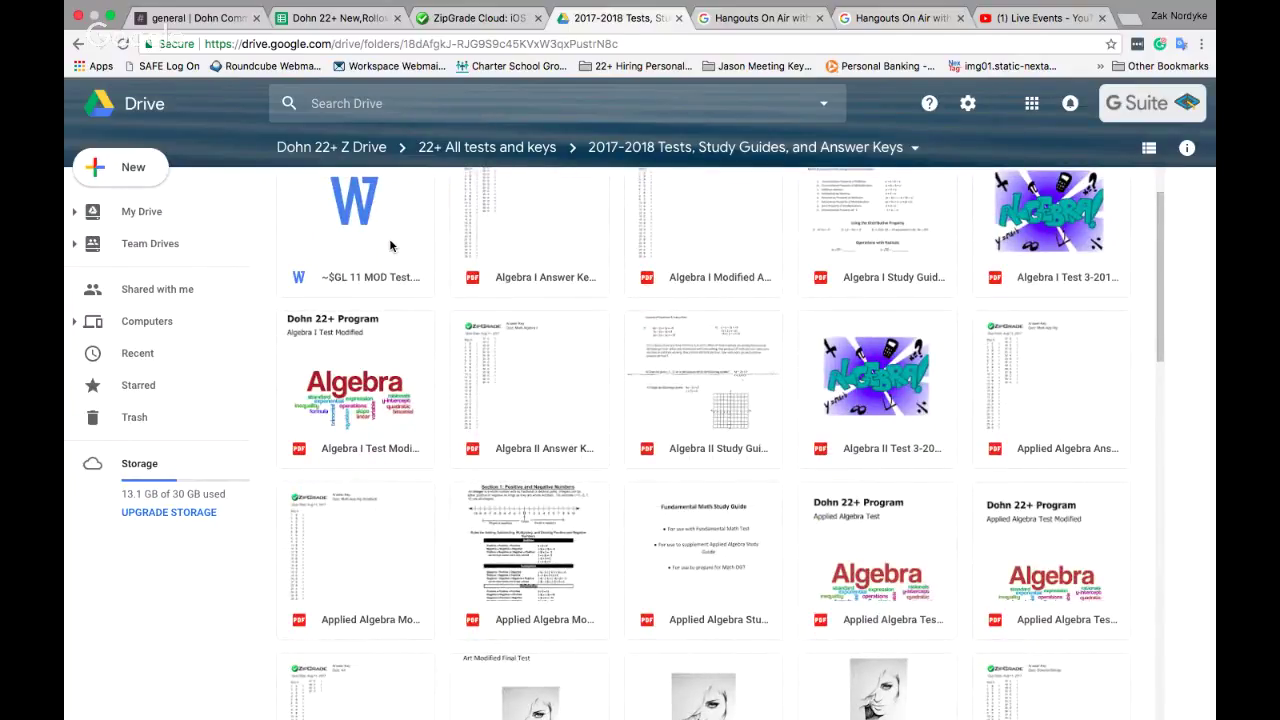
{"action": "scroll", "coordinate": [390, 246], "scroll_direction": "down", "scroll_amount": 3}
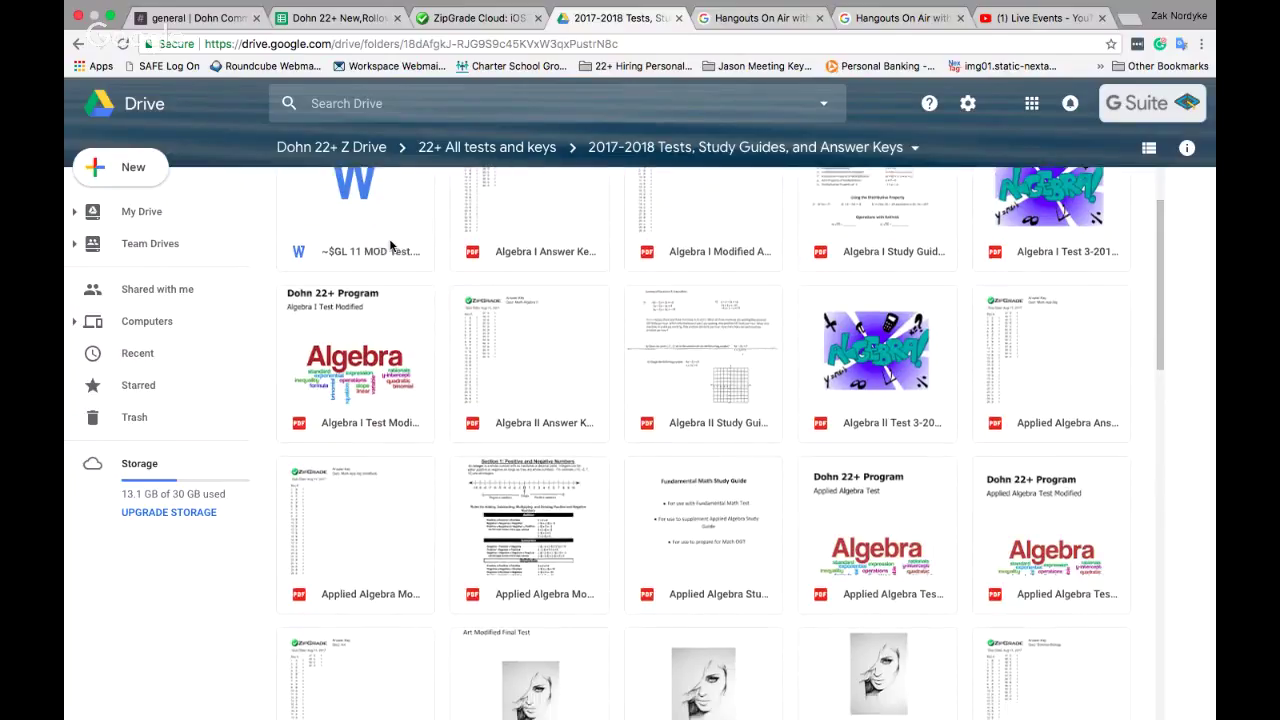
{"action": "scroll", "coordinate": [390, 246], "scroll_direction": "up", "scroll_amount": 2}
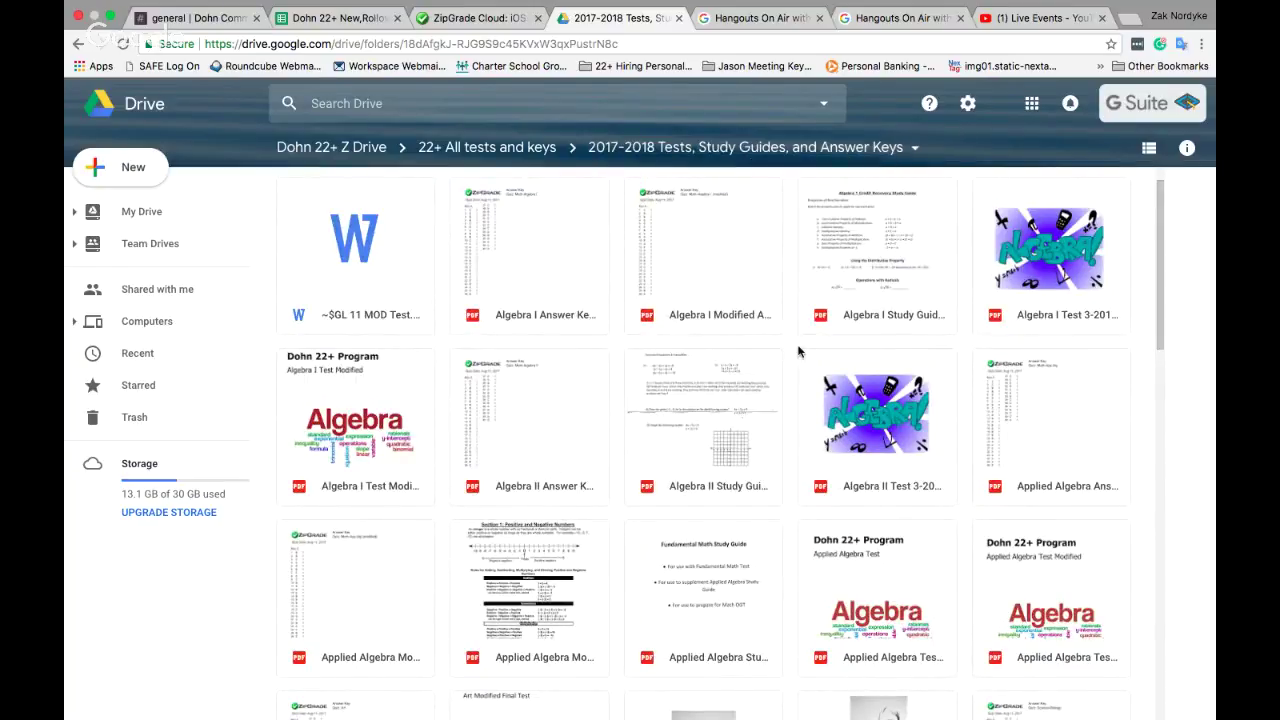
{"action": "scroll", "coordinate": [800, 349], "scroll_direction": "down", "scroll_amount": 5}
{"action": "scroll", "coordinate": [800, 351], "scroll_direction": "down", "scroll_amount": 15}
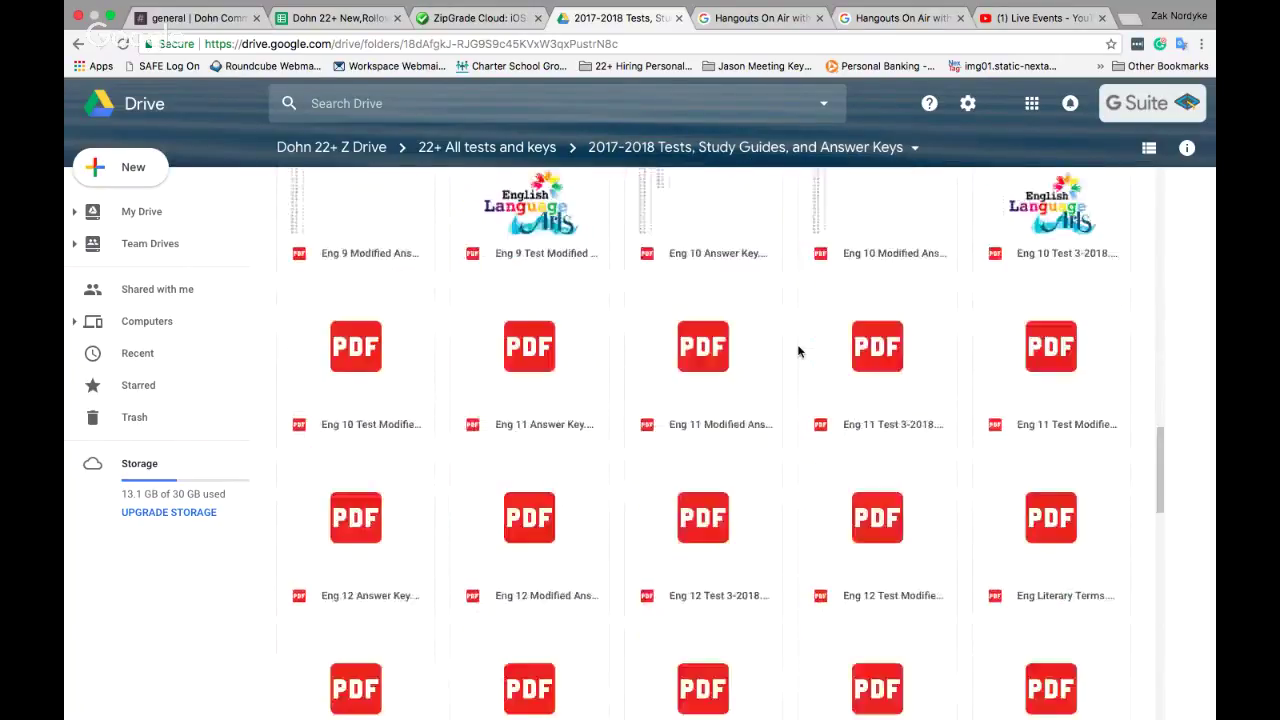
{"action": "scroll", "coordinate": [800, 351], "scroll_direction": "down", "scroll_amount": 10}
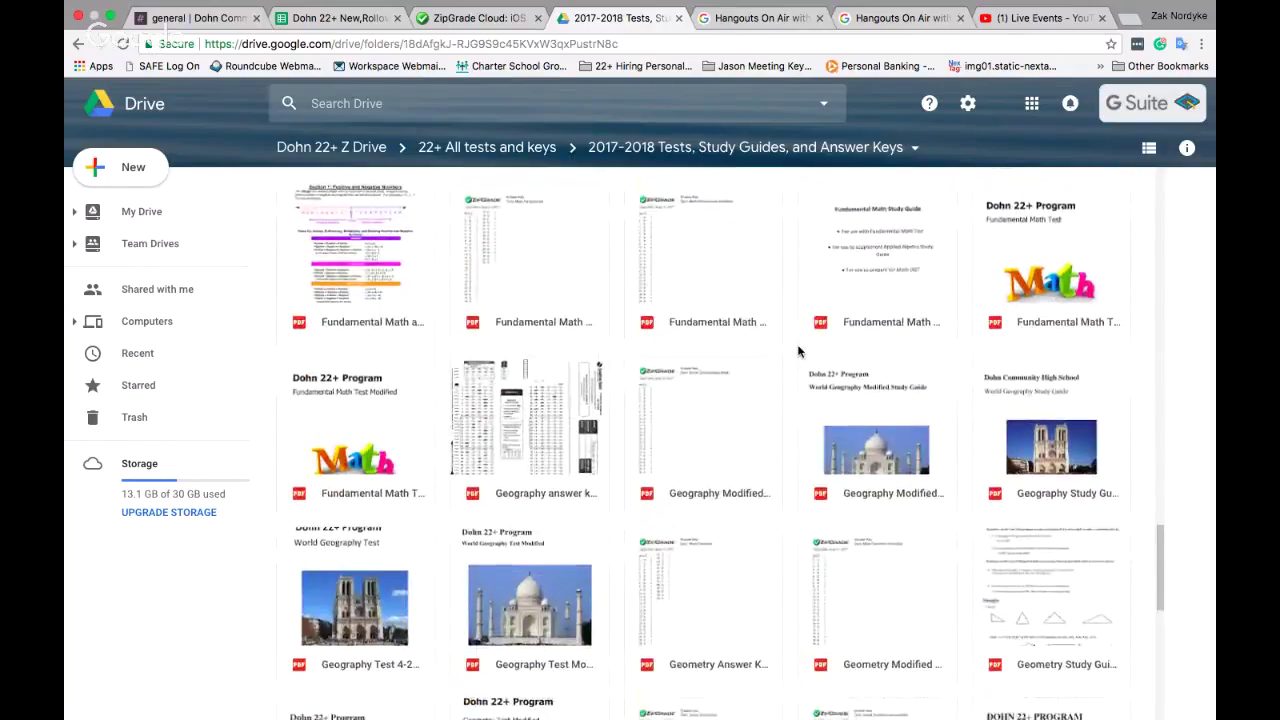
{"action": "scroll", "coordinate": [798, 351], "scroll_direction": "up", "scroll_amount": 20}
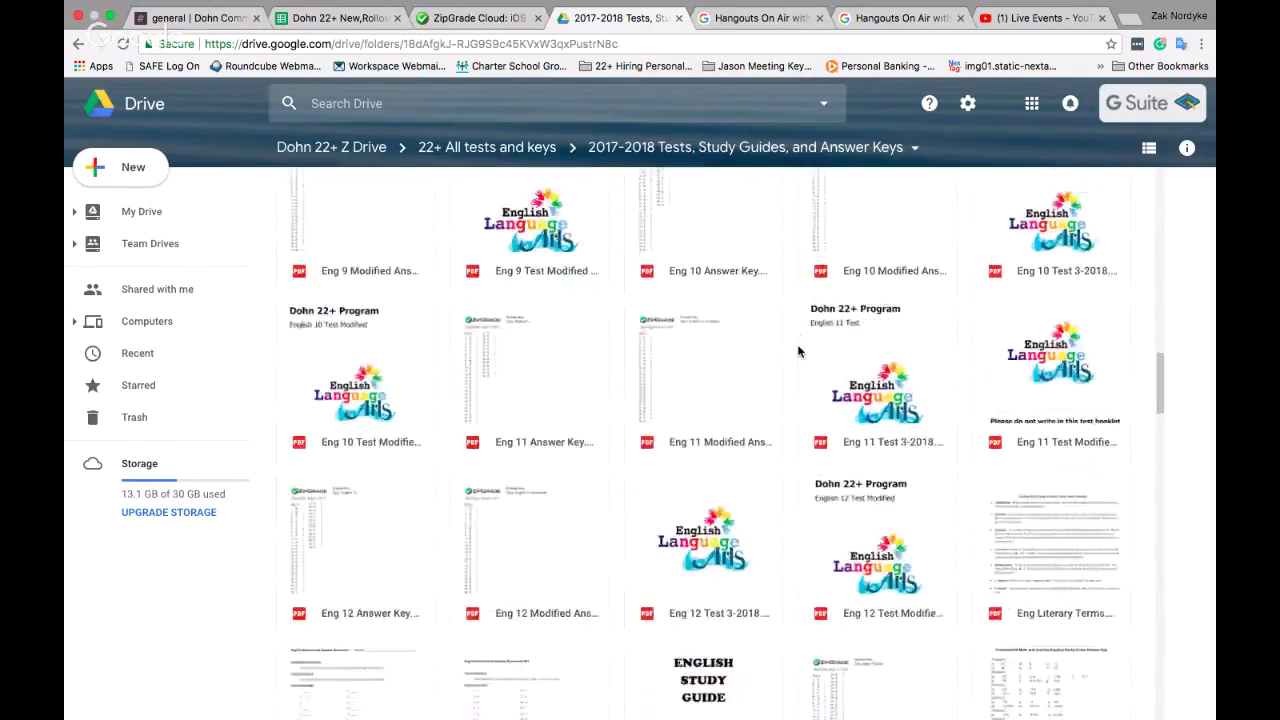
{"action": "scroll", "coordinate": [798, 351], "scroll_direction": "up", "scroll_amount": 10}
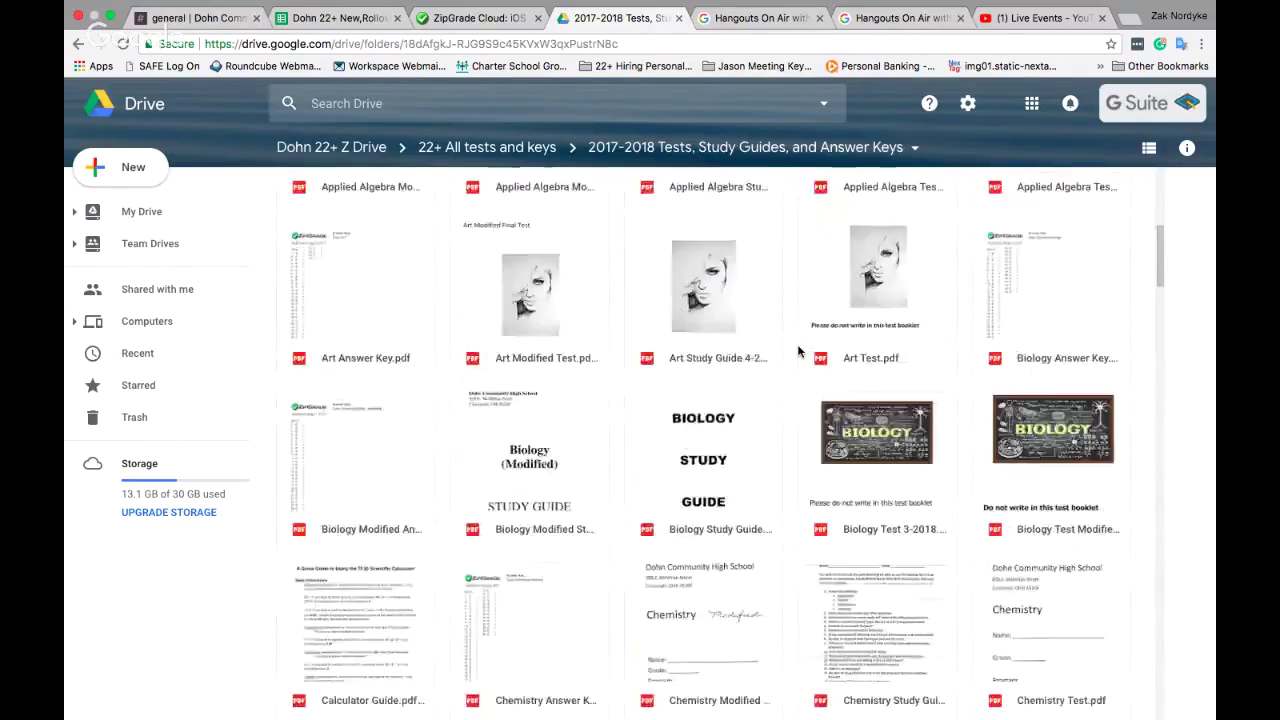
{"action": "scroll", "coordinate": [798, 351], "scroll_direction": "up", "scroll_amount": 4}
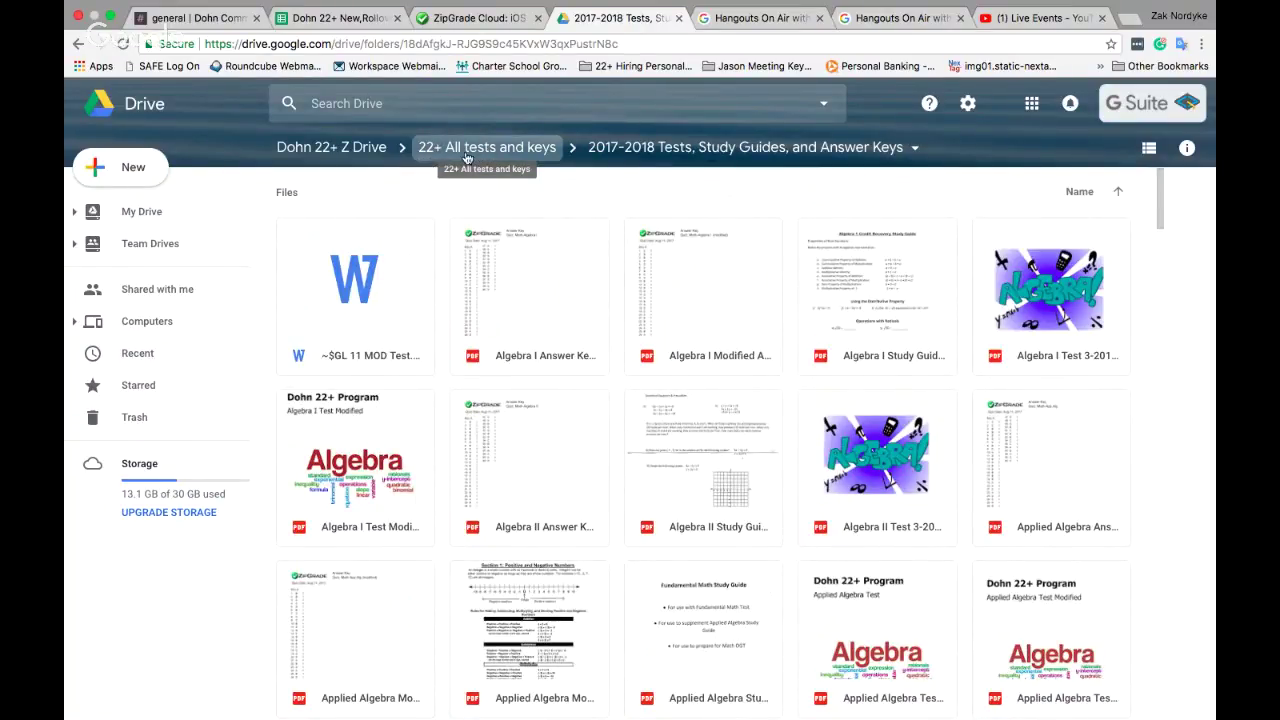
- Open the 22+ FORMS folder in Dohn 22+ Z Drive and preview the revised enrollment form PDF
{"action": "left_click", "coordinate": [314, 152]}
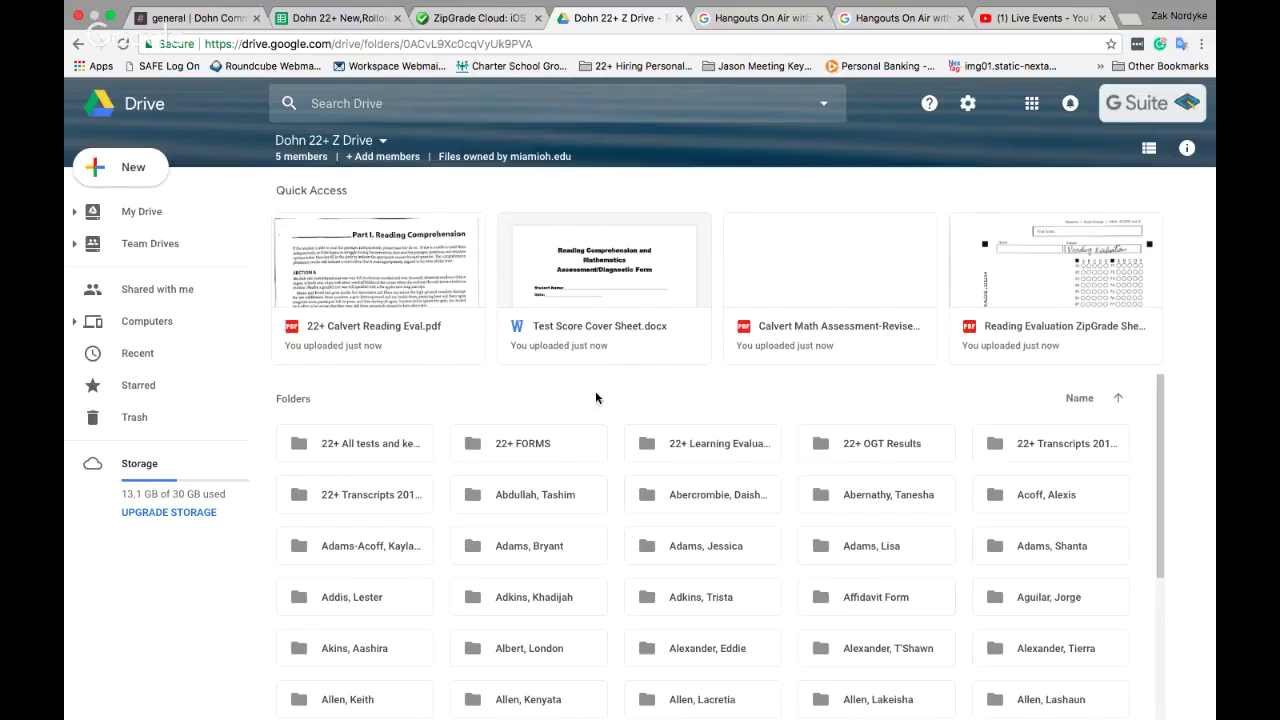
{"action": "left_click", "coordinate": [525, 447]}
{"action": "double_click", "coordinate": [525, 445]}
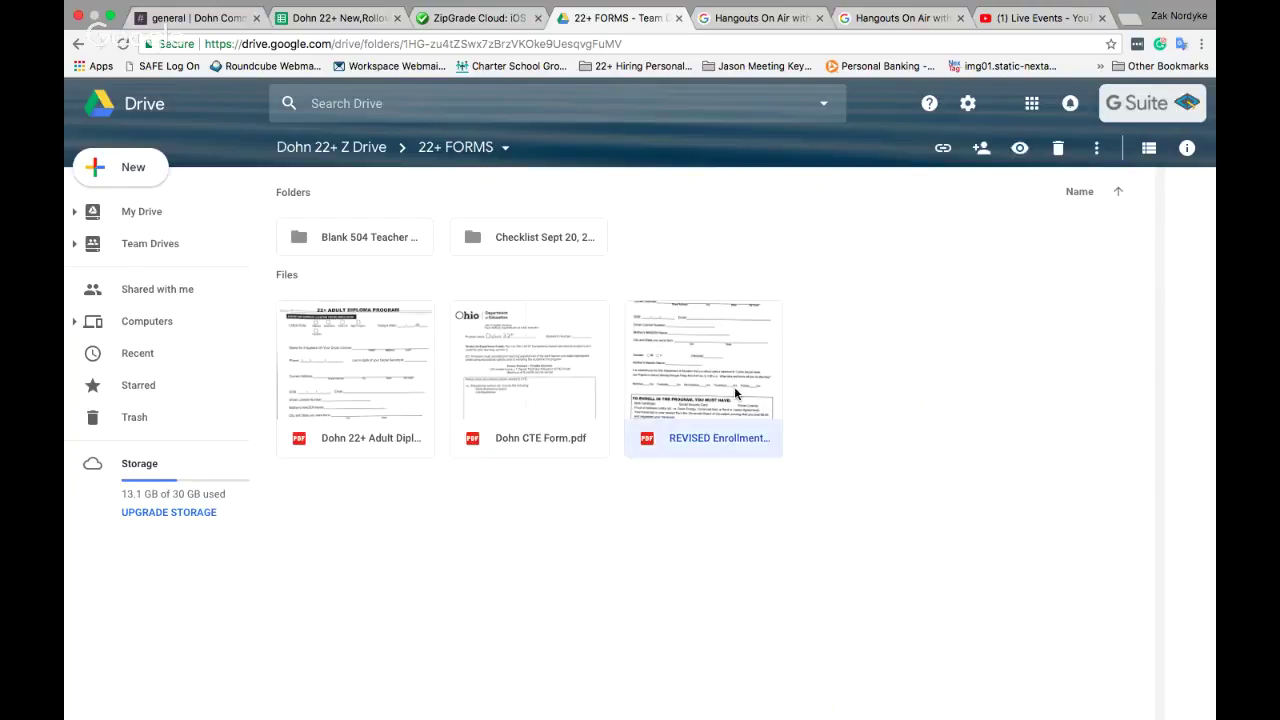
{"action": "double_click", "coordinate": [724, 436]}
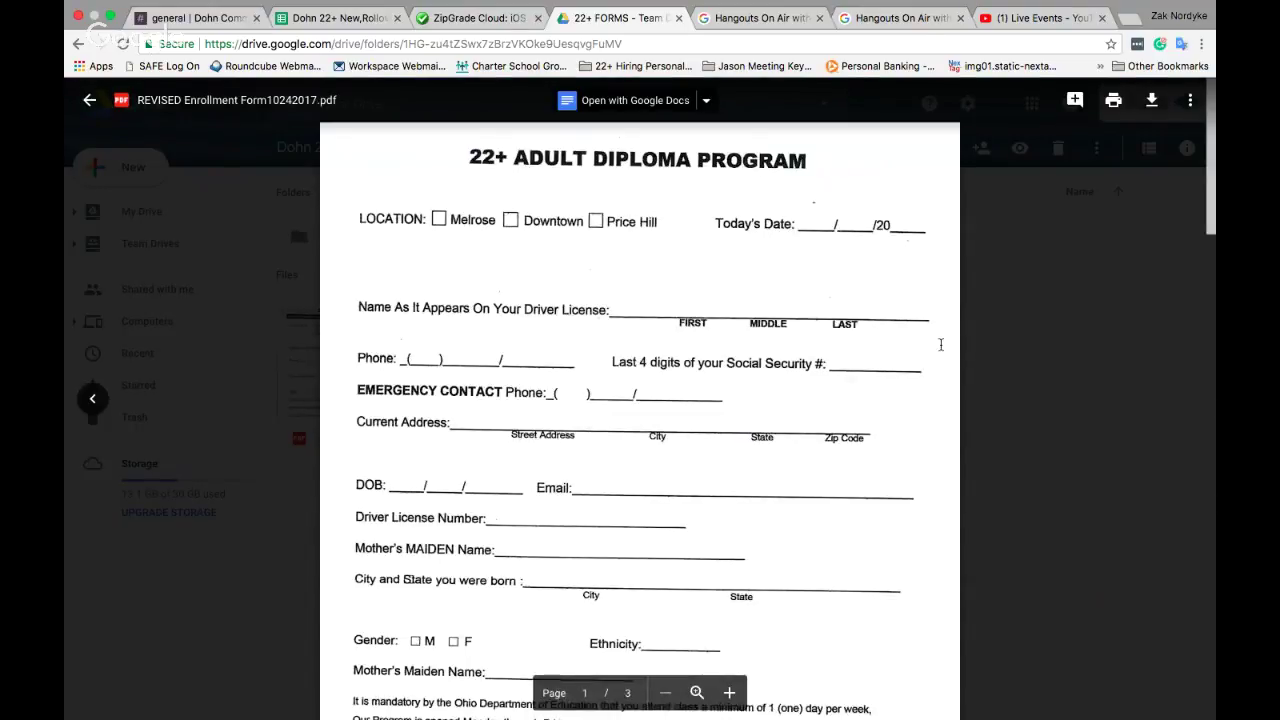
{"action": "left_click", "coordinate": [996, 373]}
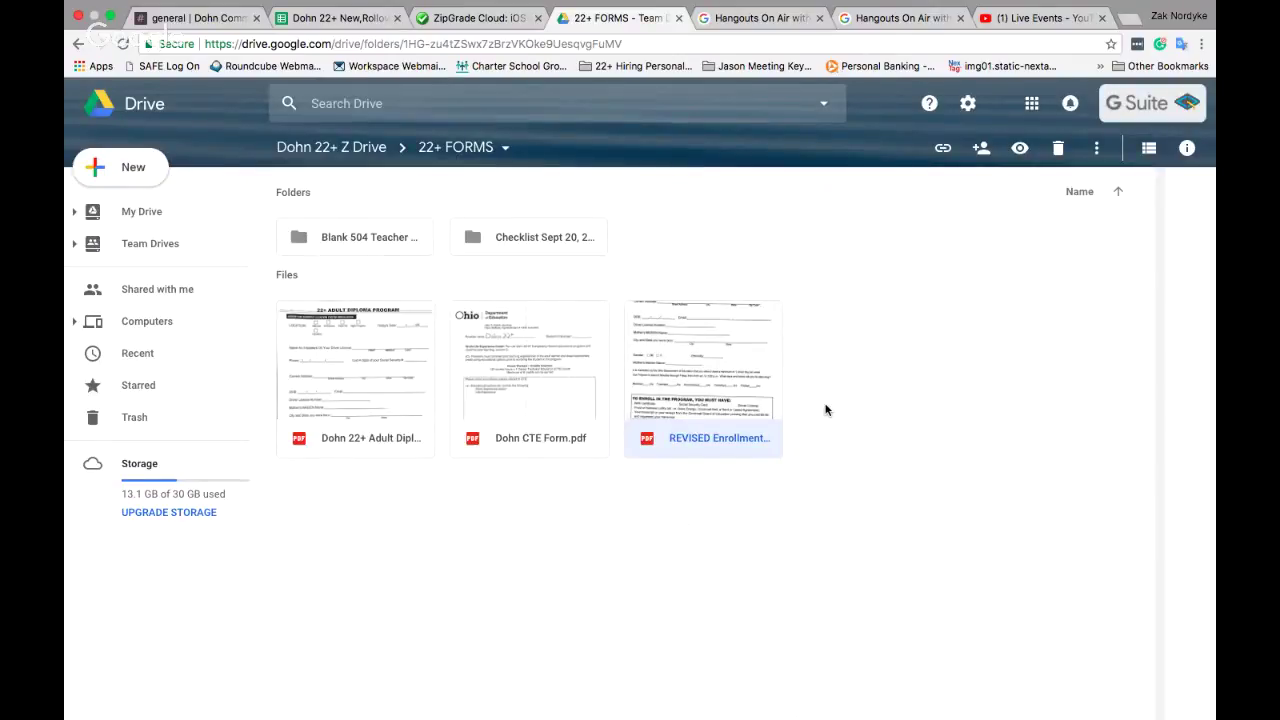
- Review Dohn CTE Form.pdf, noting the Student ID Number and Student Signature fields, and close the preview
{"action": "double_click", "coordinate": [544, 420]}
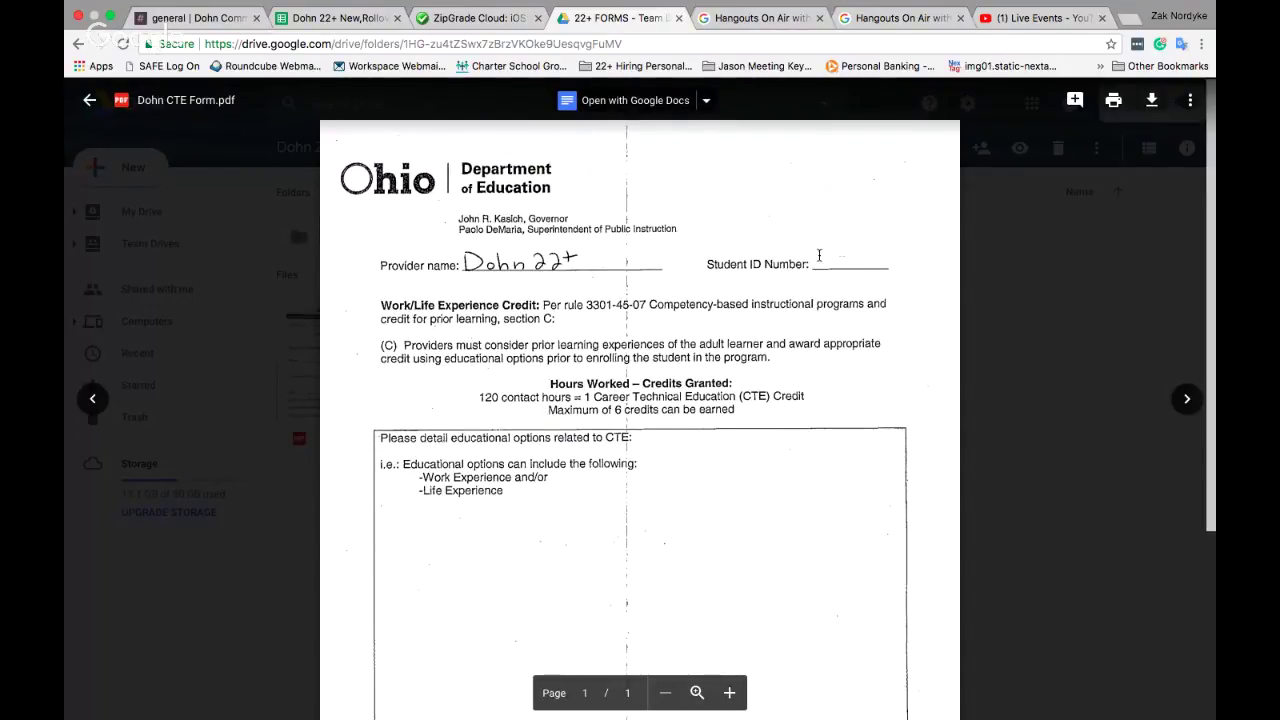
{"action": "double_click", "coordinate": [715, 265]}
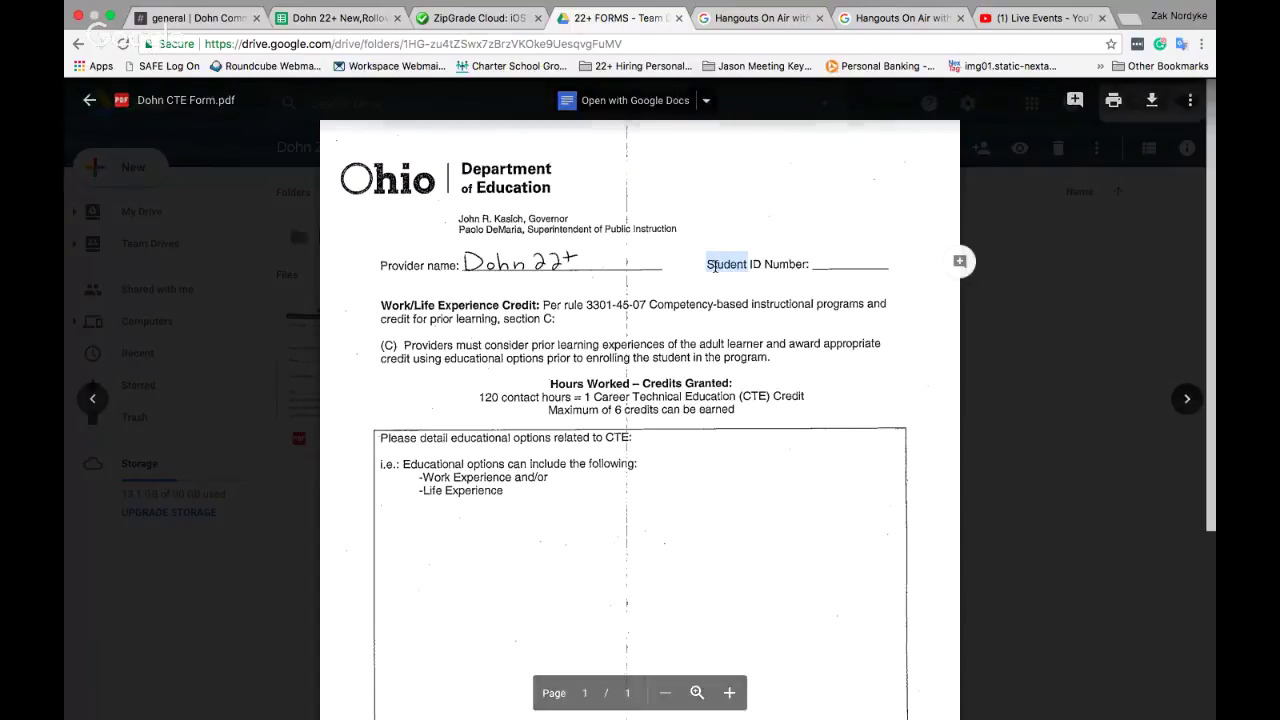
{"action": "scroll", "coordinate": [794, 320], "scroll_direction": "down", "scroll_amount": 2}
{"action": "scroll", "coordinate": [794, 320], "scroll_direction": "down", "scroll_amount": 4}
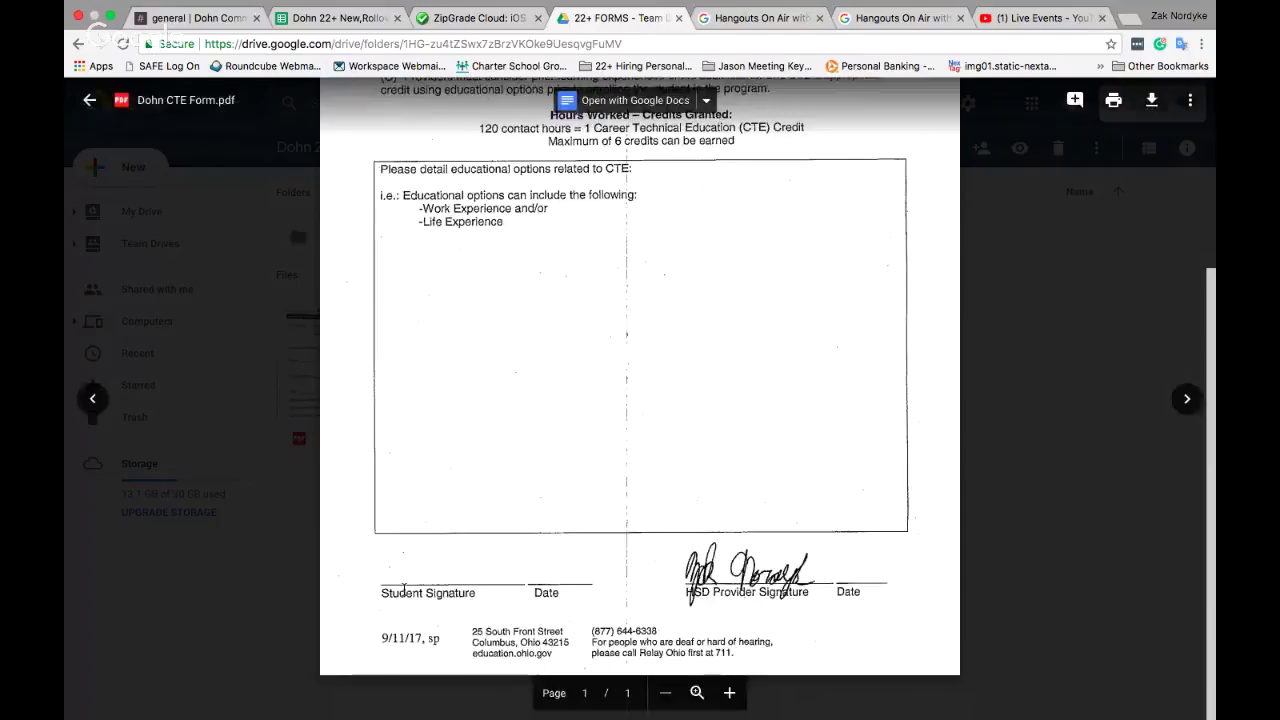
{"action": "double_click", "coordinate": [413, 593]}
{"action": "scroll", "coordinate": [581, 555], "scroll_direction": "up", "scroll_amount": 2}
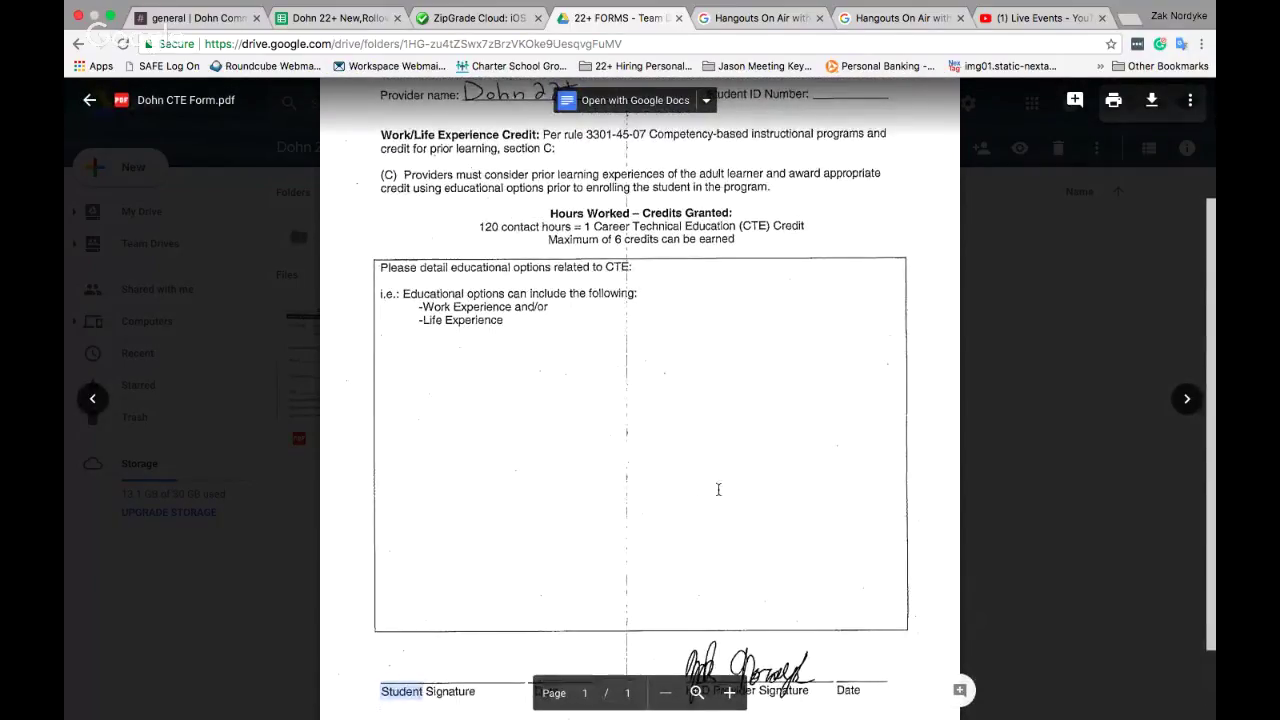
{"action": "left_click", "coordinate": [1060, 356]}
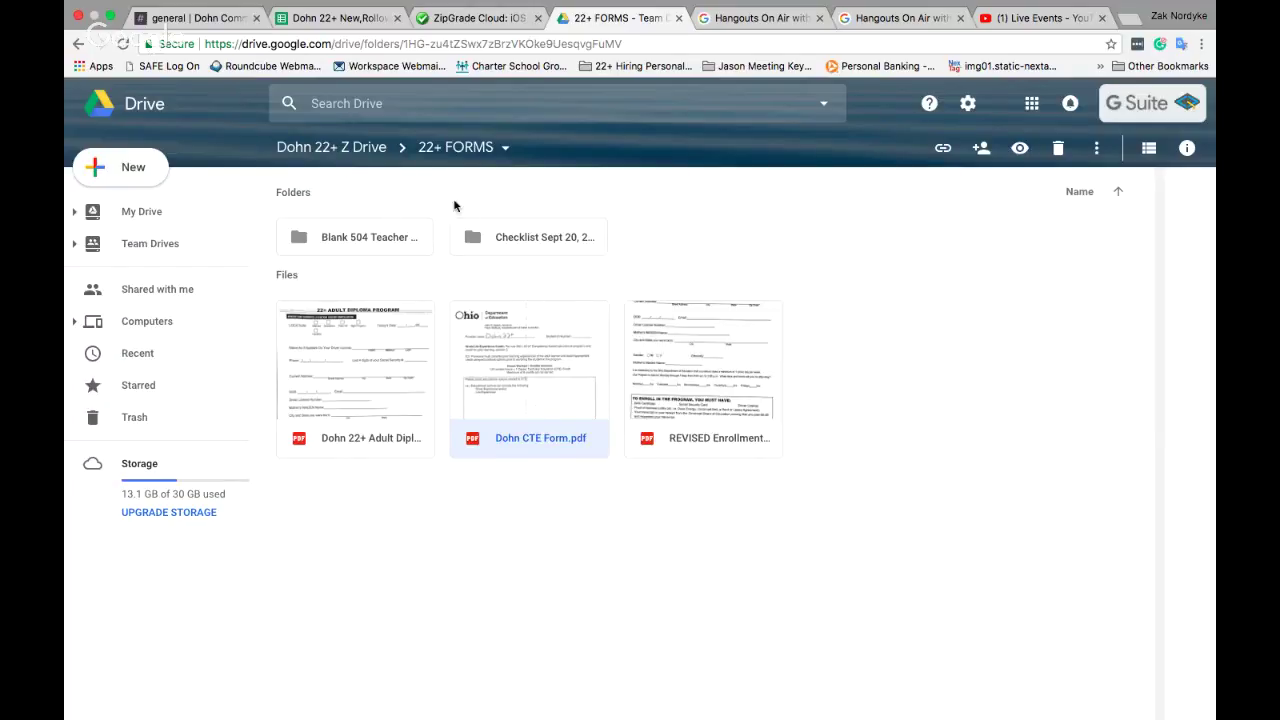
- Return to Dohn 22+ Z Drive and open the 22+ Learning Evaluations Calvert folder
{"action": "left_click", "coordinate": [355, 147]}
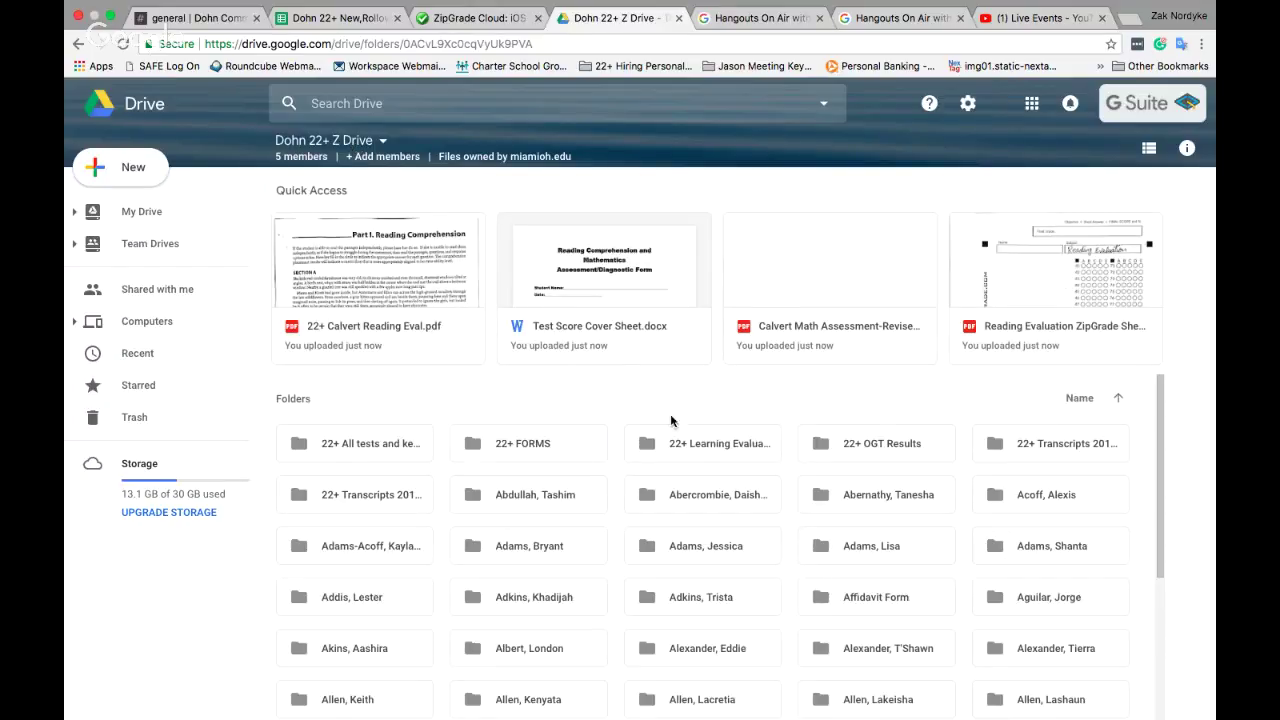
{"action": "left_click", "coordinate": [710, 448]}
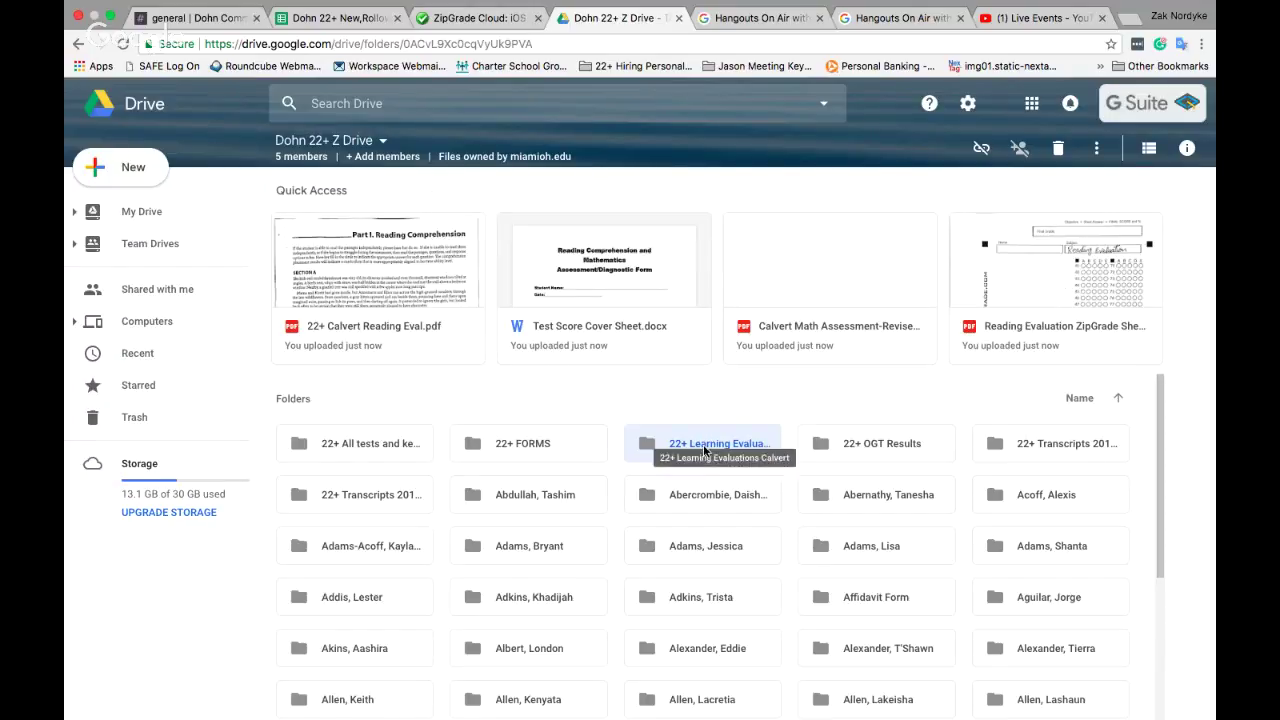
{"action": "double_click", "coordinate": [703, 444]}
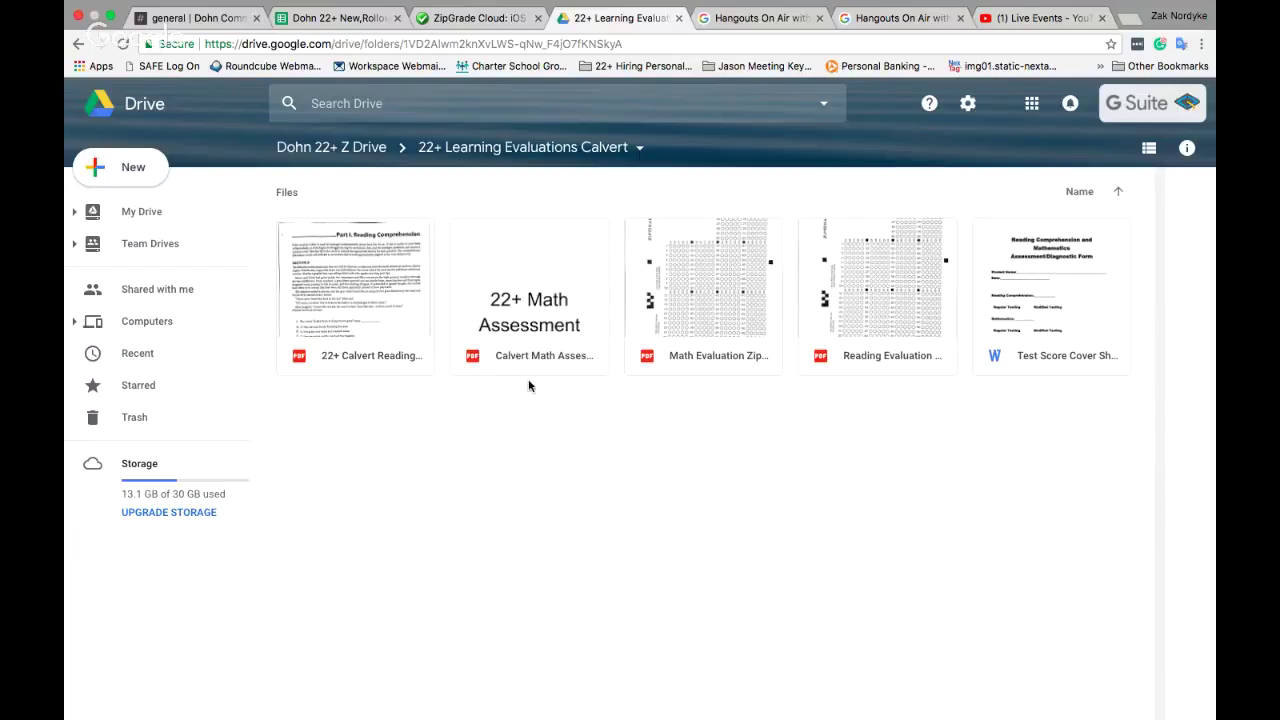
- Preview the Math Evaluation ZipGrade Sheet PDF, look over its answer bubbles, and close it
{"action": "left_click", "coordinate": [681, 320]}
{"action": "double_click", "coordinate": [681, 320]}
{"action": "scroll", "coordinate": [681, 320], "scroll_direction": "down", "scroll_amount": 3}
{"action": "scroll", "coordinate": [640, 400], "scroll_direction": "up", "scroll_amount": 2}
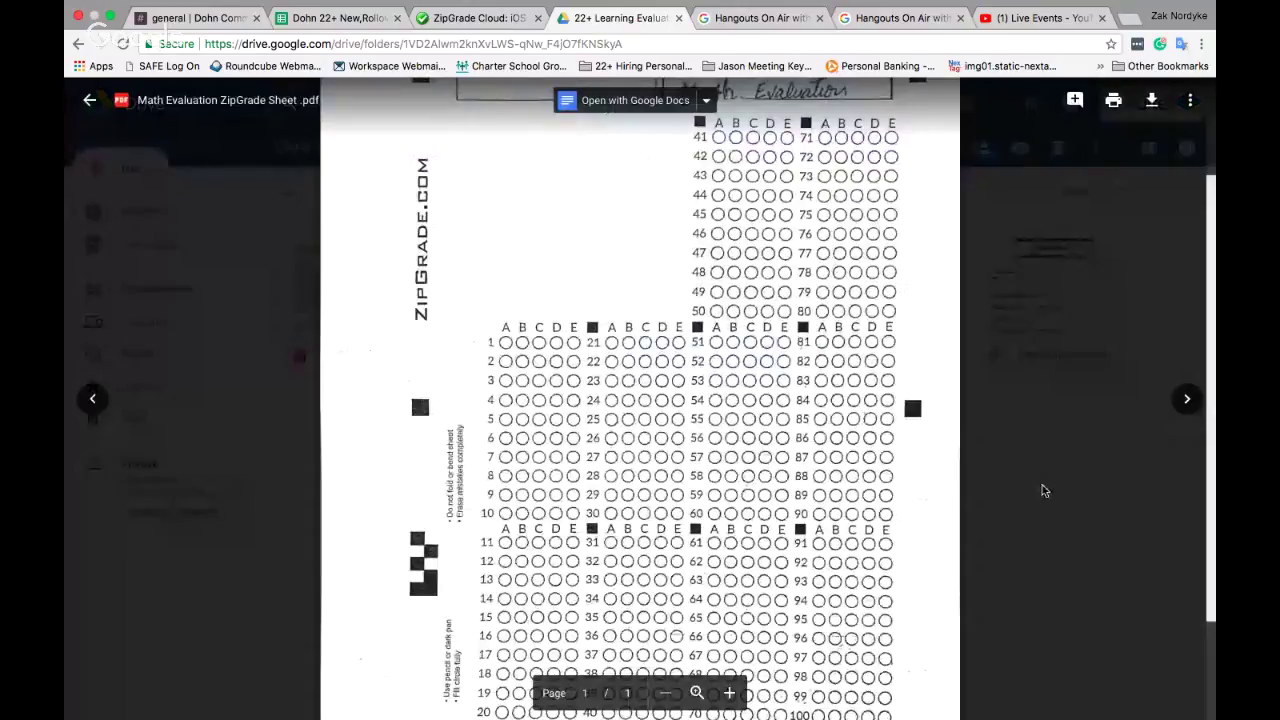
{"action": "left_click", "coordinate": [1043, 490]}
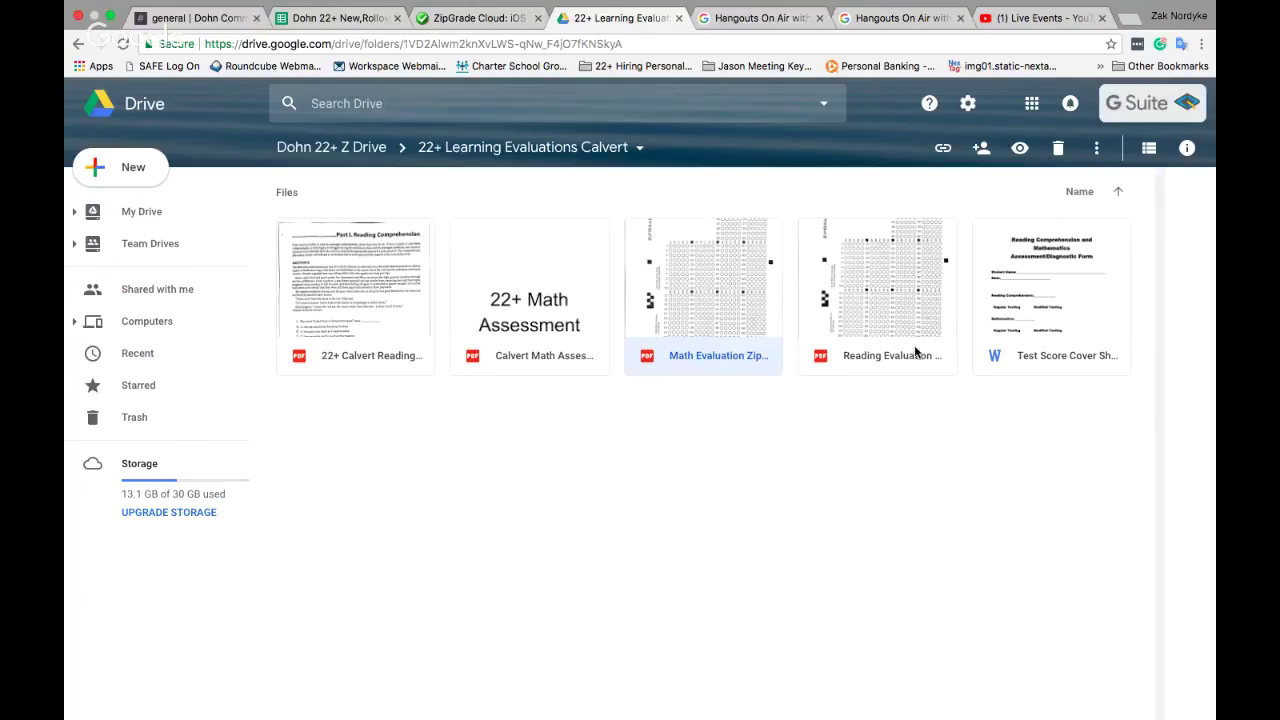
- Review the reading, mathematics and staff signature fields in Test Score Cover Sheet.docx and close the preview
{"action": "double_click", "coordinate": [1045, 330]}
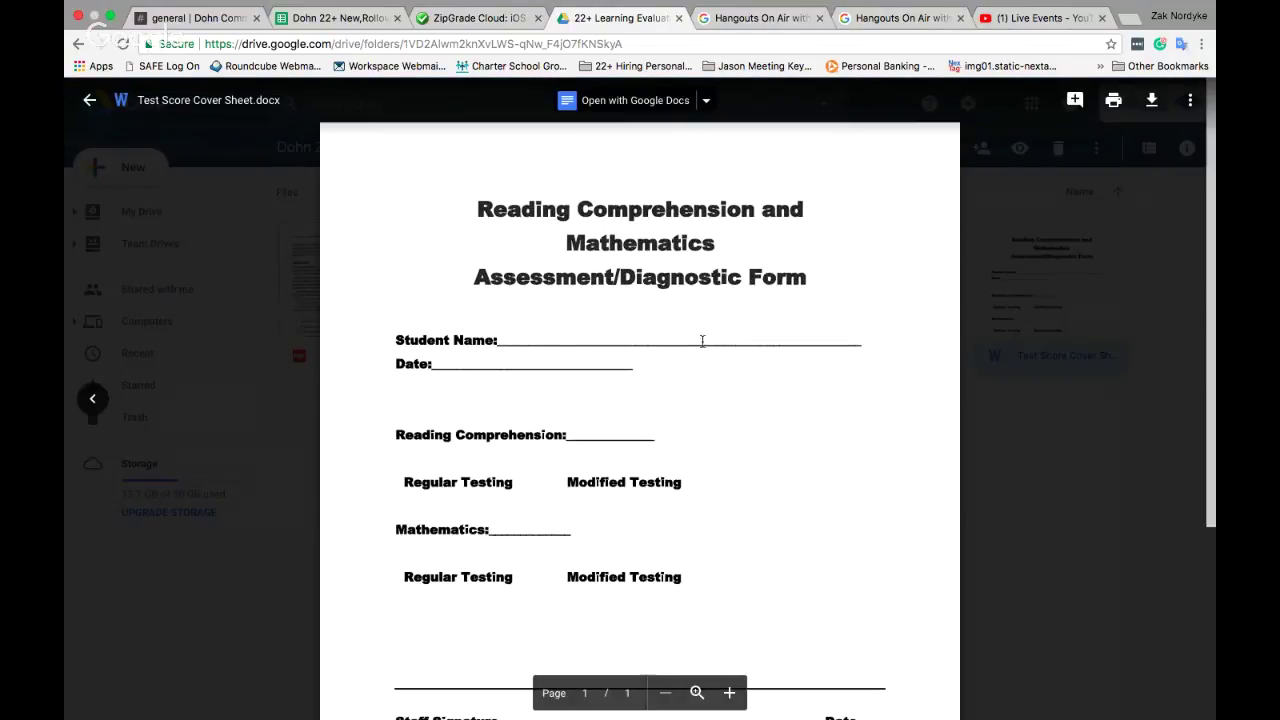
{"action": "scroll", "coordinate": [698, 248], "scroll_direction": "down", "scroll_amount": 1}
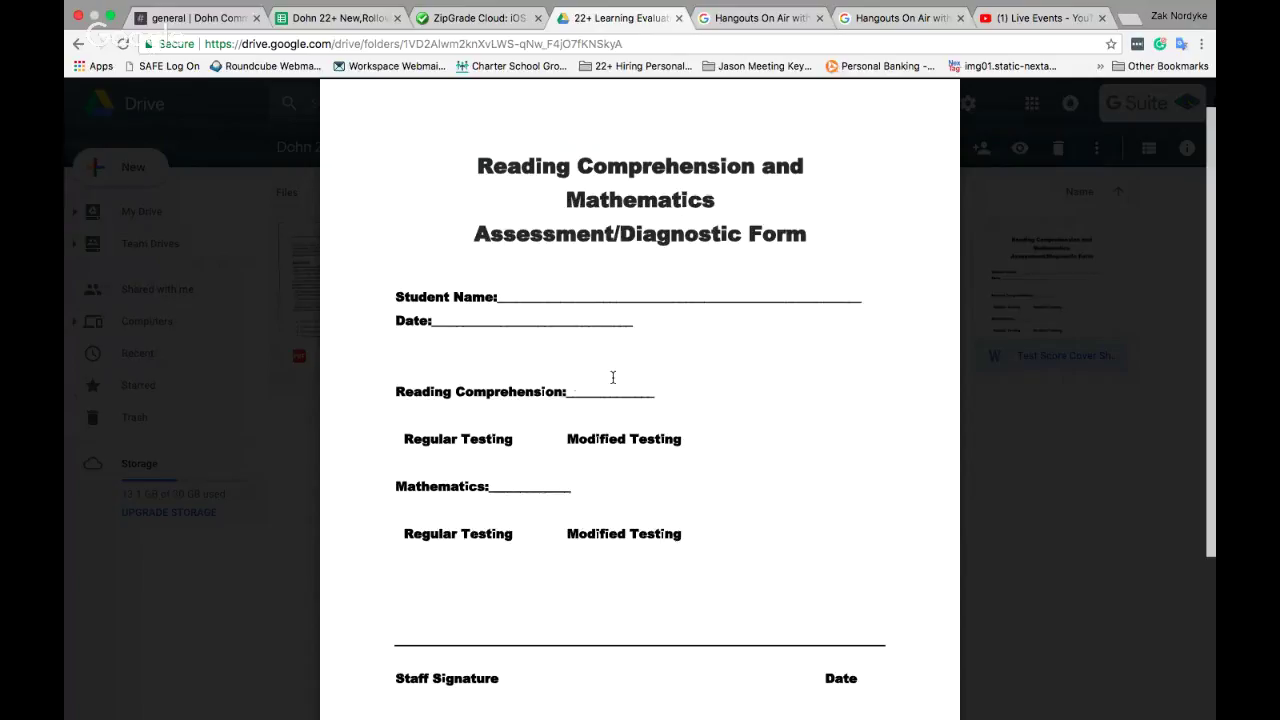
{"action": "scroll", "coordinate": [615, 375], "scroll_direction": "down", "scroll_amount": 1}
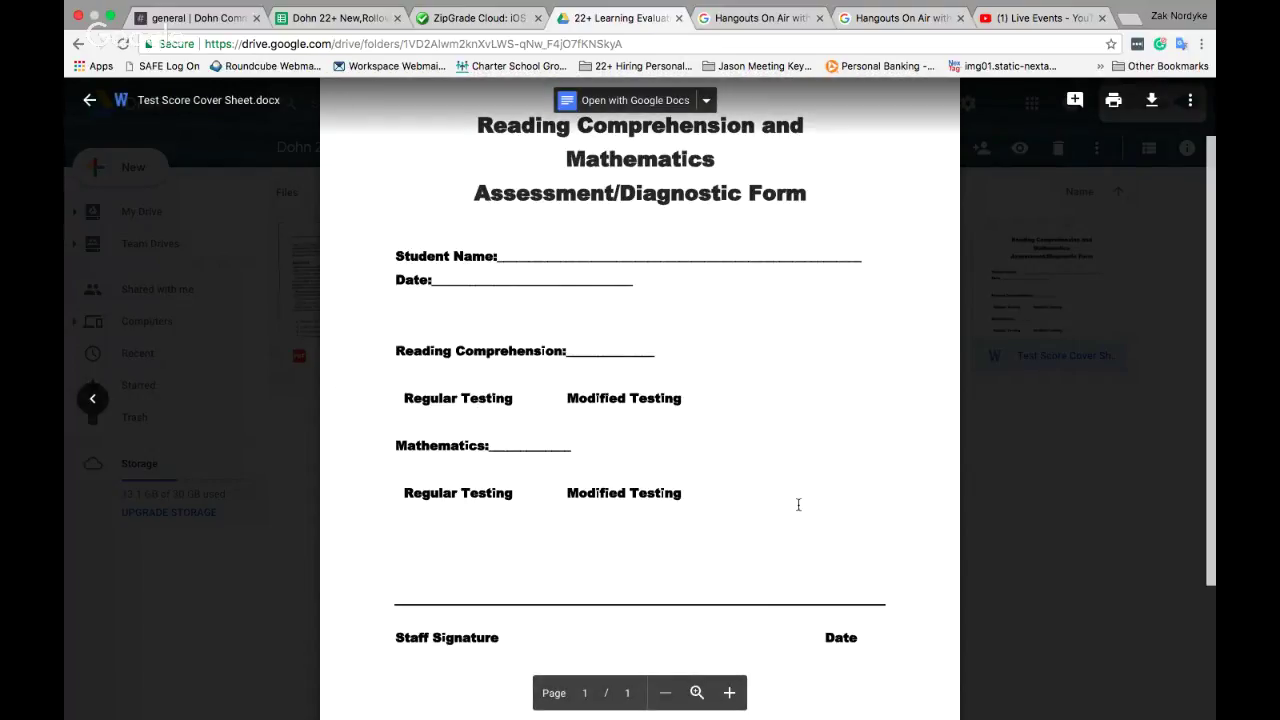
{"action": "left_click", "coordinate": [1044, 476]}
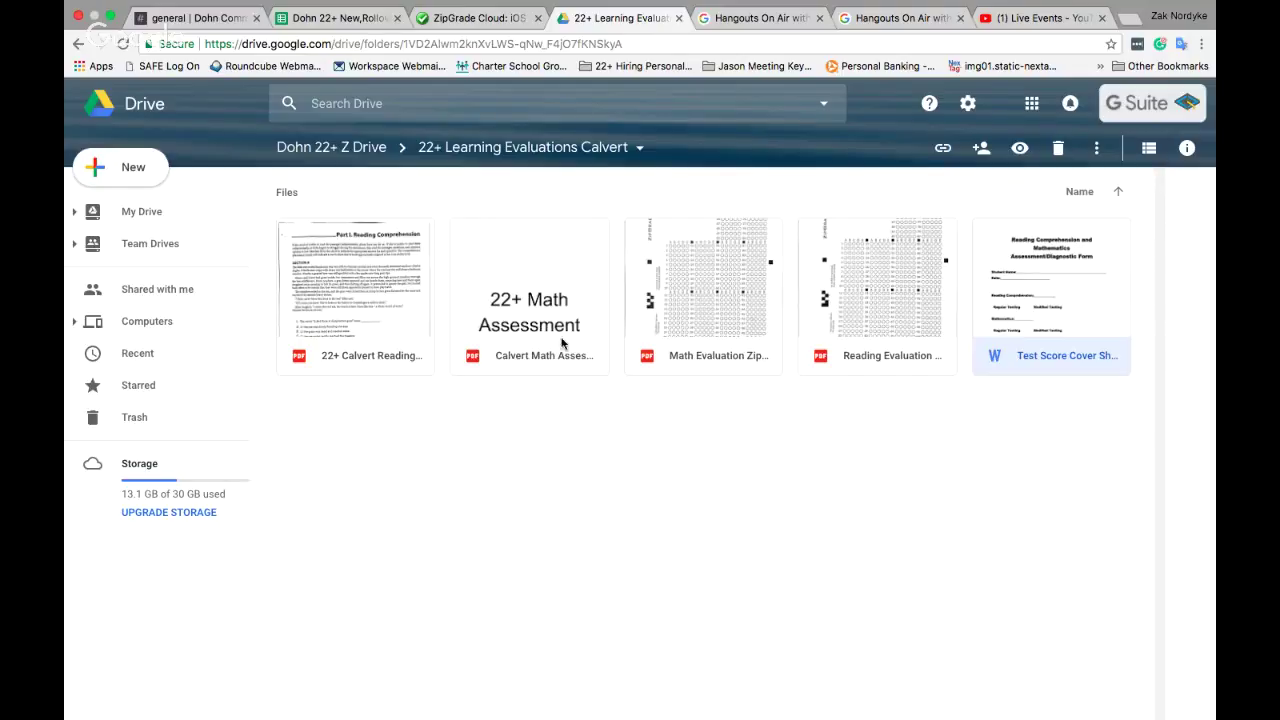
- Reopen the 2017-2018 Tests, Study Guides, and Answer Keys folder within 22+ All tests and keys and look through its files
{"action": "left_click", "coordinate": [345, 153]}
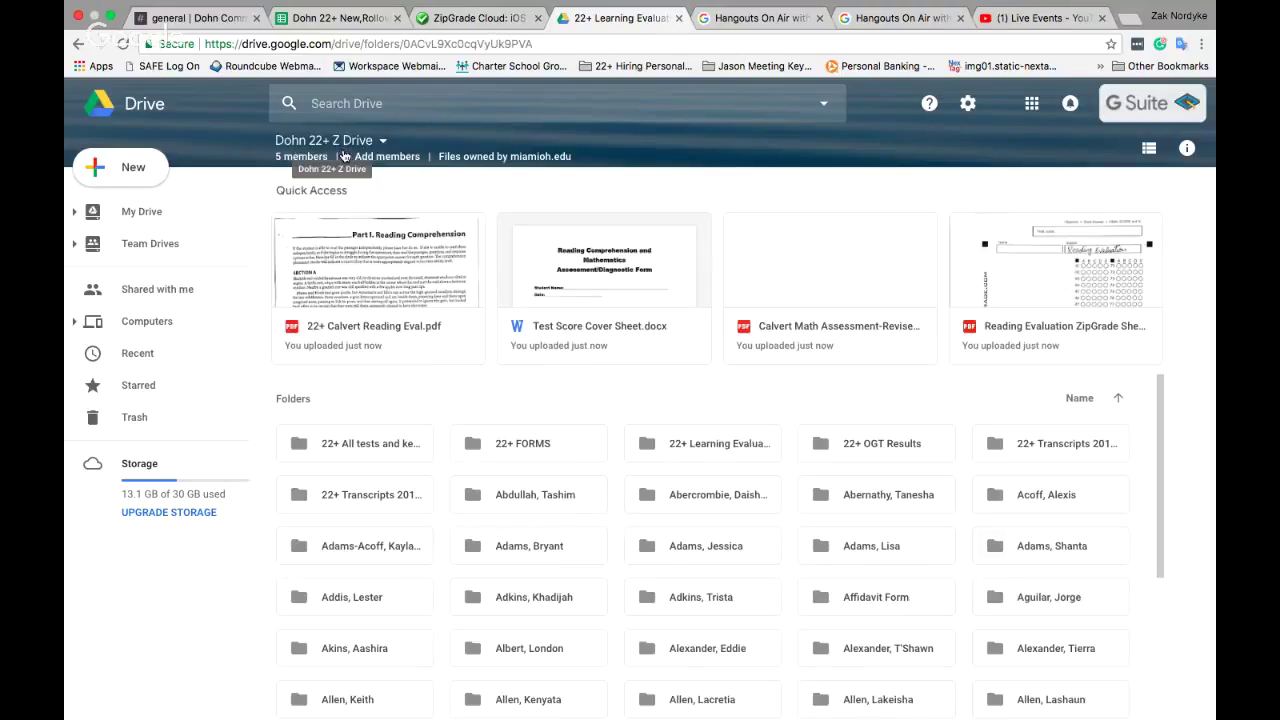
{"action": "double_click", "coordinate": [385, 448]}
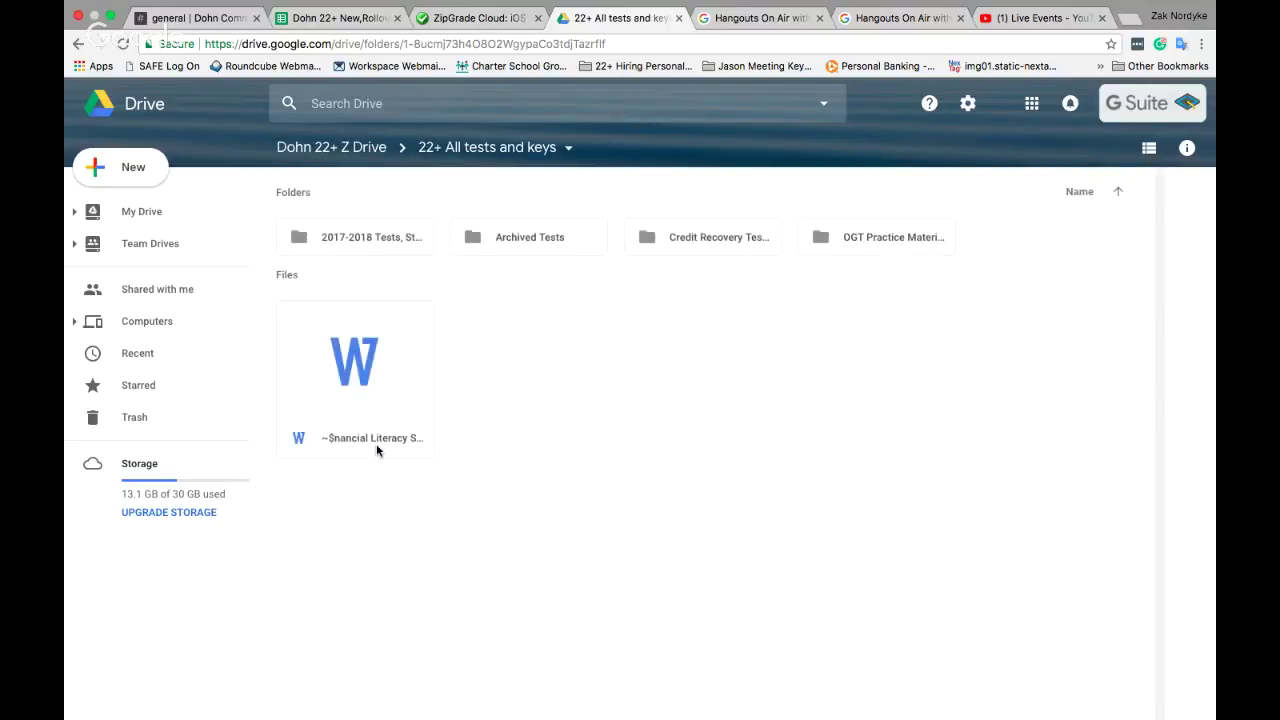
{"action": "double_click", "coordinate": [388, 237]}
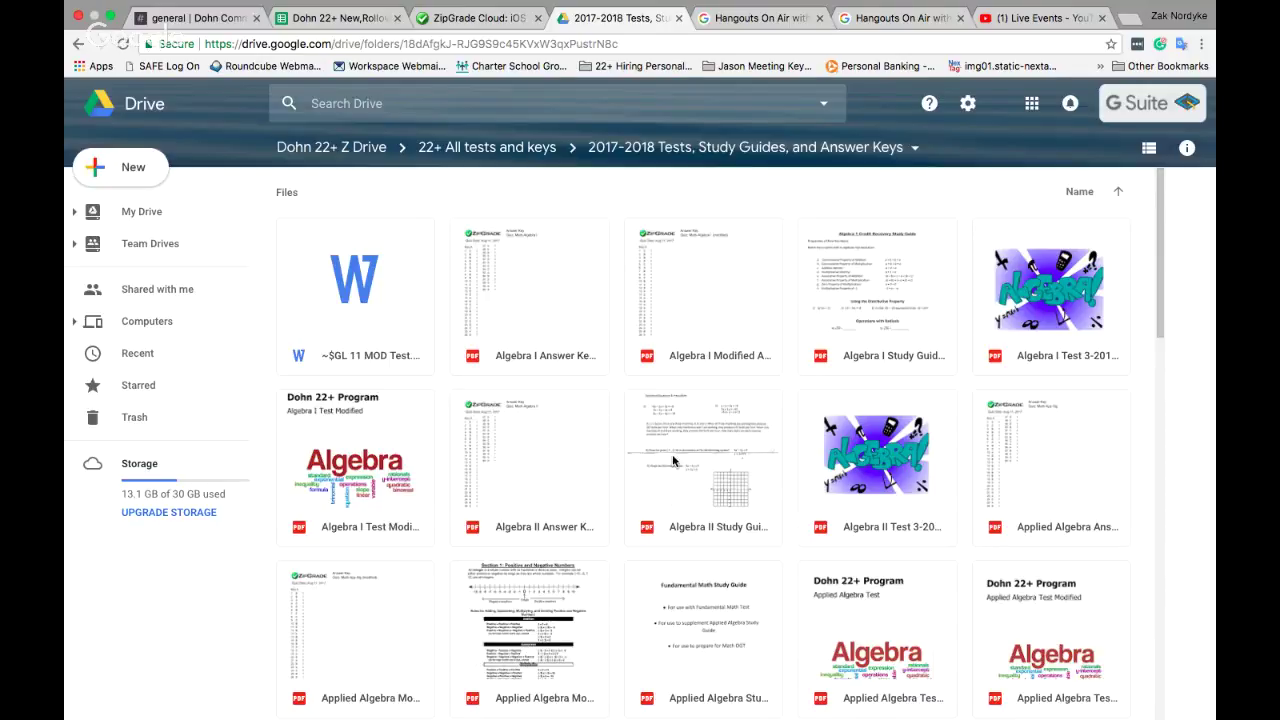
{"action": "scroll", "coordinate": [674, 461], "scroll_direction": "down", "scroll_amount": 1}
{"action": "scroll", "coordinate": [672, 461], "scroll_direction": "down", "scroll_amount": 10}
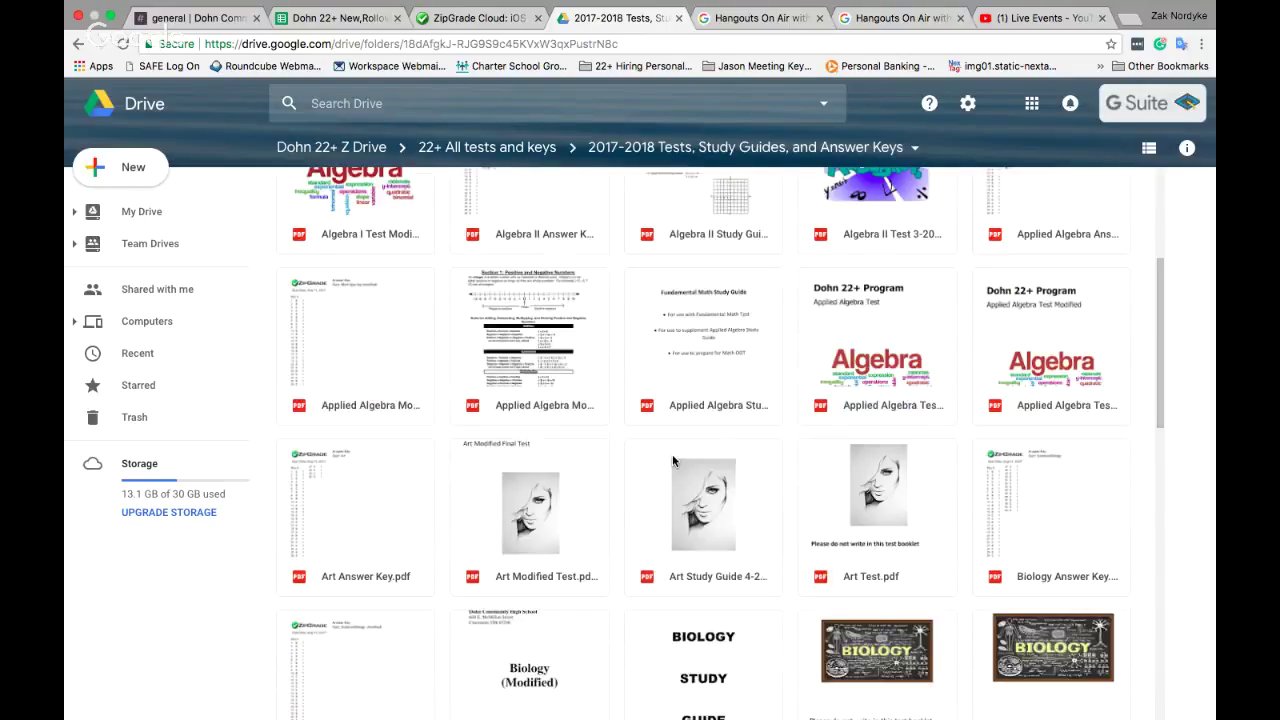
{"action": "scroll", "coordinate": [672, 461], "scroll_direction": "up", "scroll_amount": 5}
{"action": "scroll", "coordinate": [673, 460], "scroll_direction": "up", "scroll_amount": 5}
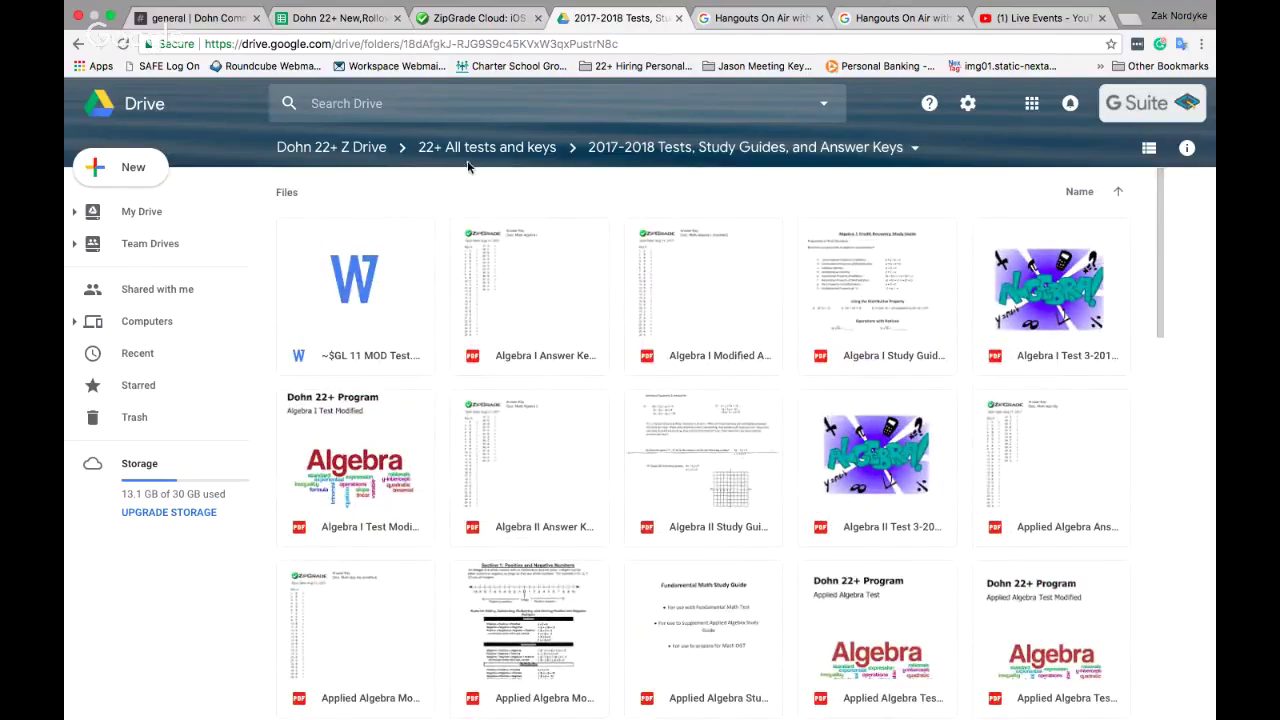
- Revisit the 22+ FORMS and 22+ Learning Evaluations Calvert folders from Dohn 22+ Z Drive
{"action": "left_click", "coordinate": [352, 156]}
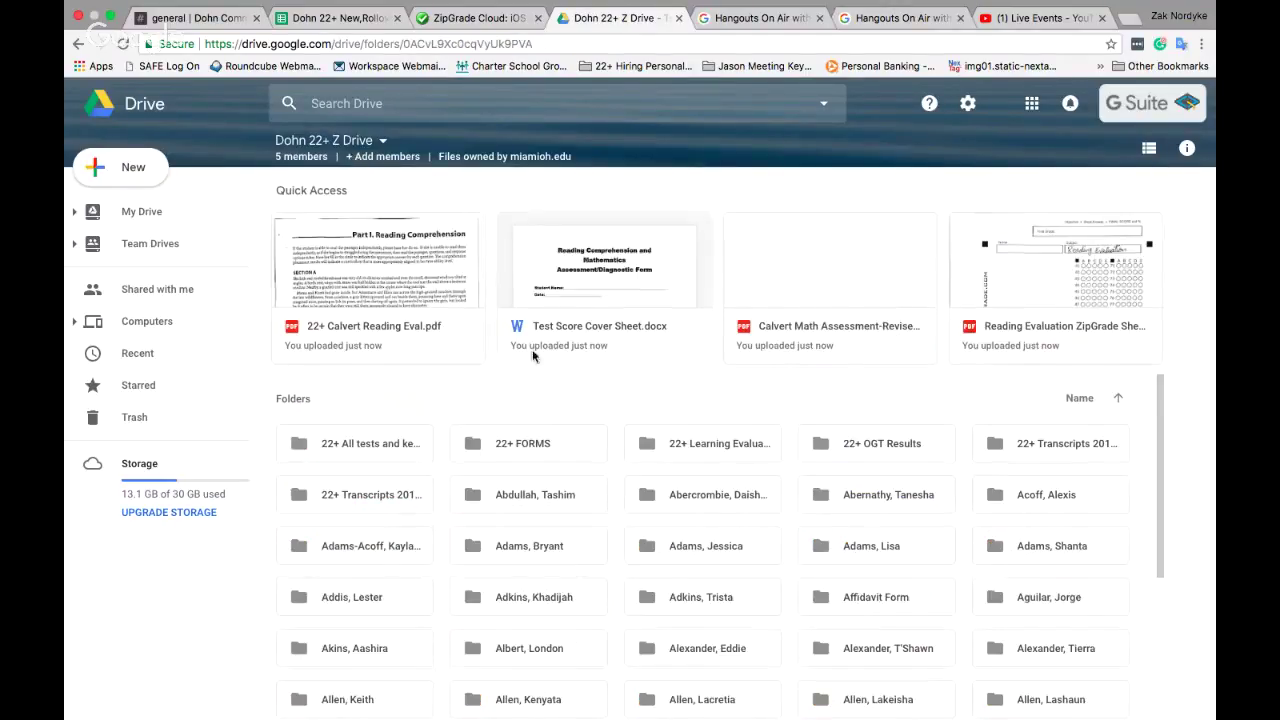
{"action": "double_click", "coordinate": [541, 446]}
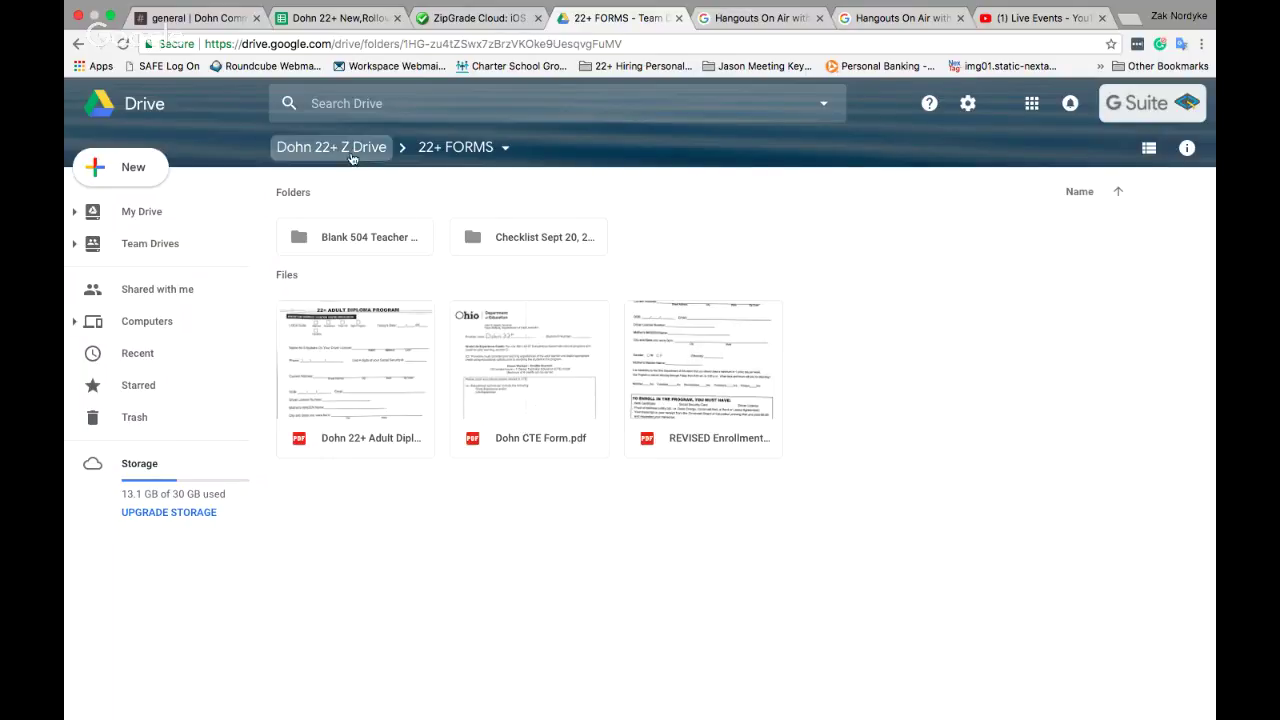
{"action": "left_click", "coordinate": [321, 142]}
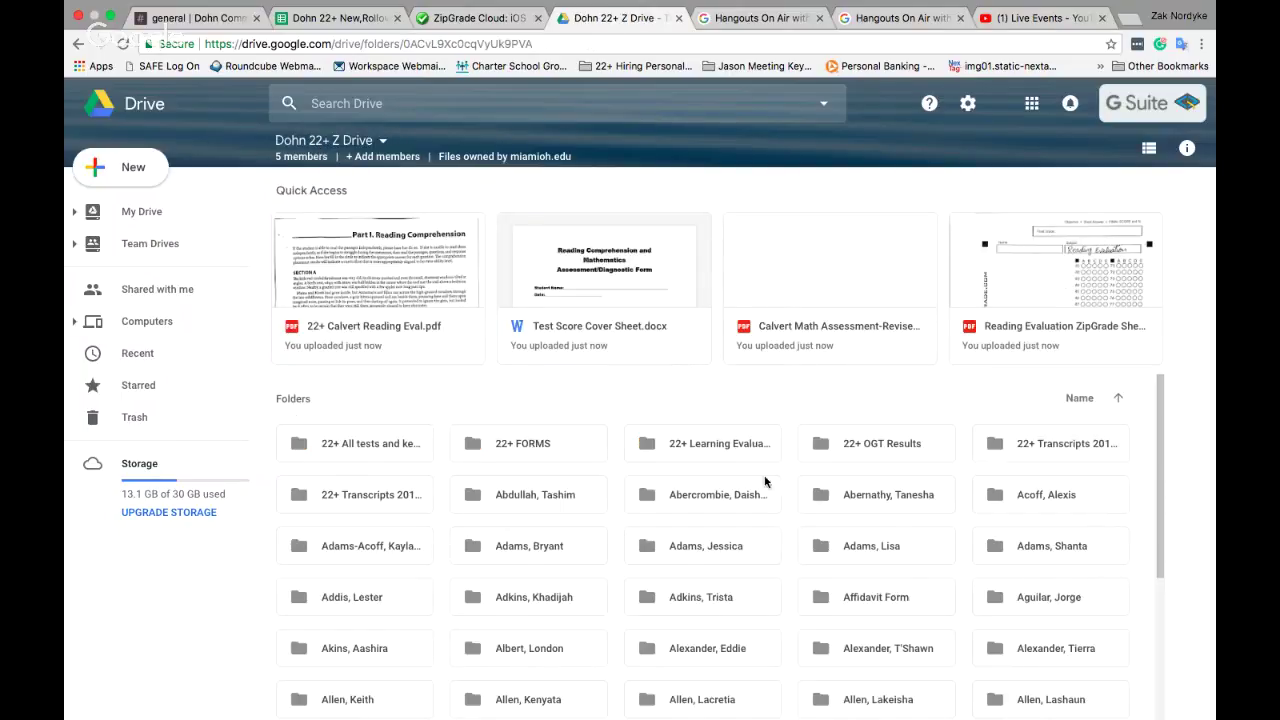
{"action": "double_click", "coordinate": [750, 446]}
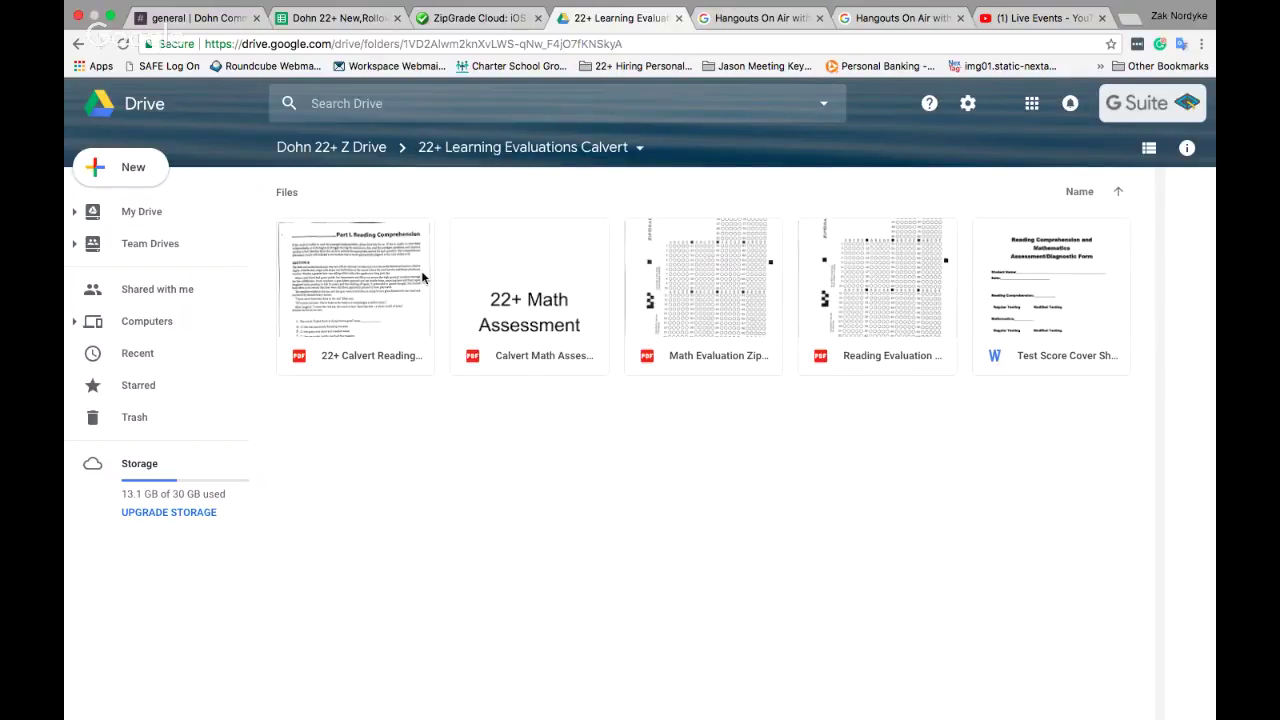
- Revisit the #general channel in Slack, and search the Dohn 22+ Test Log spreadsheet for a student by name
{"action": "left_click", "coordinate": [213, 22]}
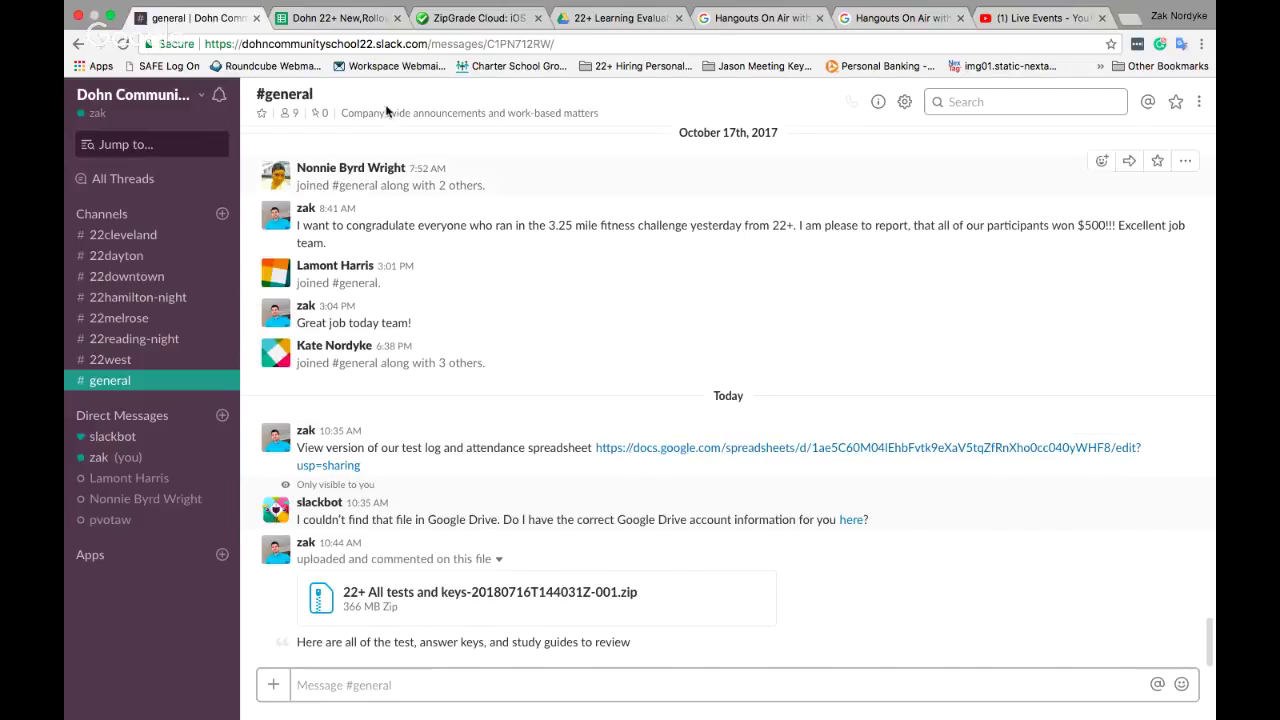
{"action": "left_click", "coordinate": [338, 22]}
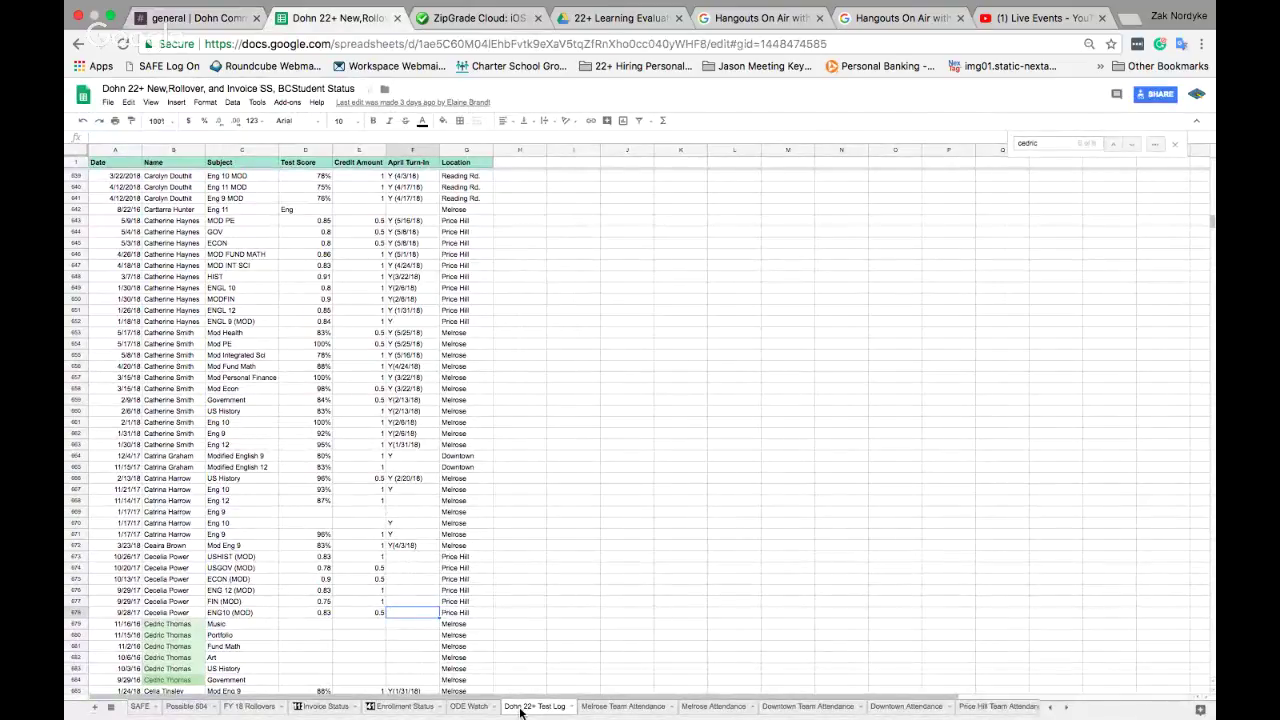
{"action": "left_click", "coordinate": [857, 256]}
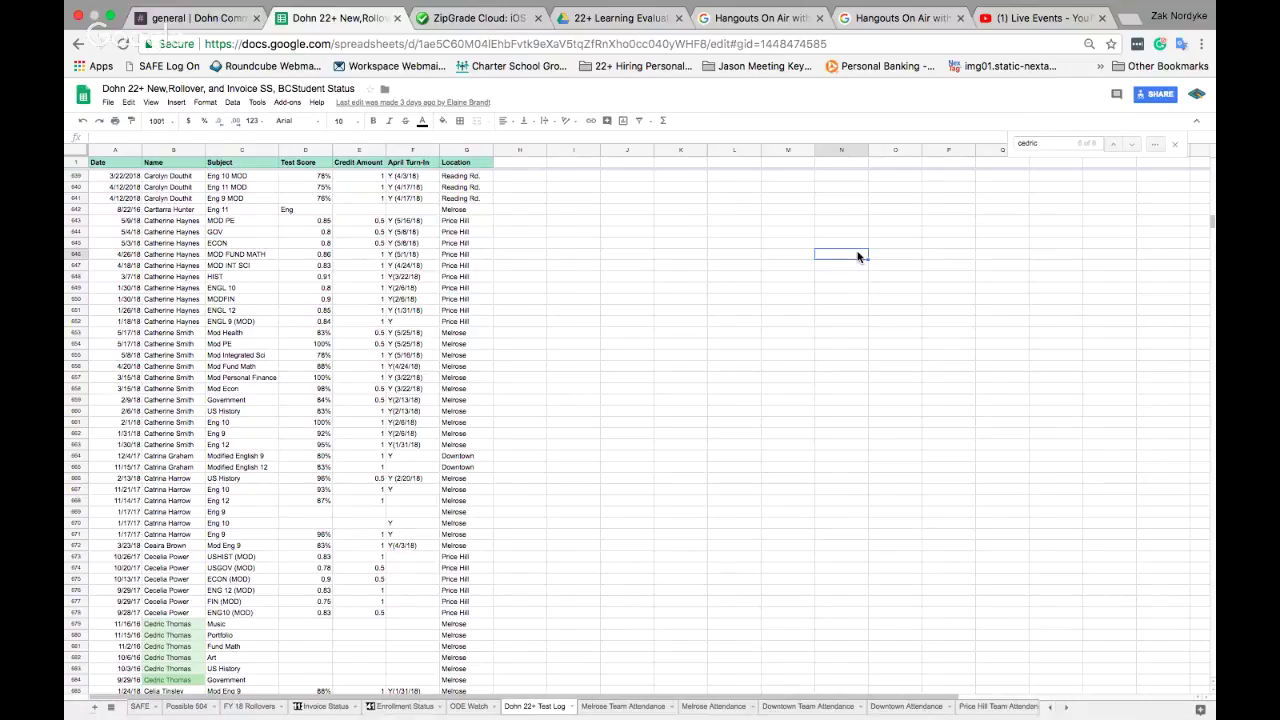
{"action": "key", "text": "super+f"}
{"action": "type", "text": "nathan"}
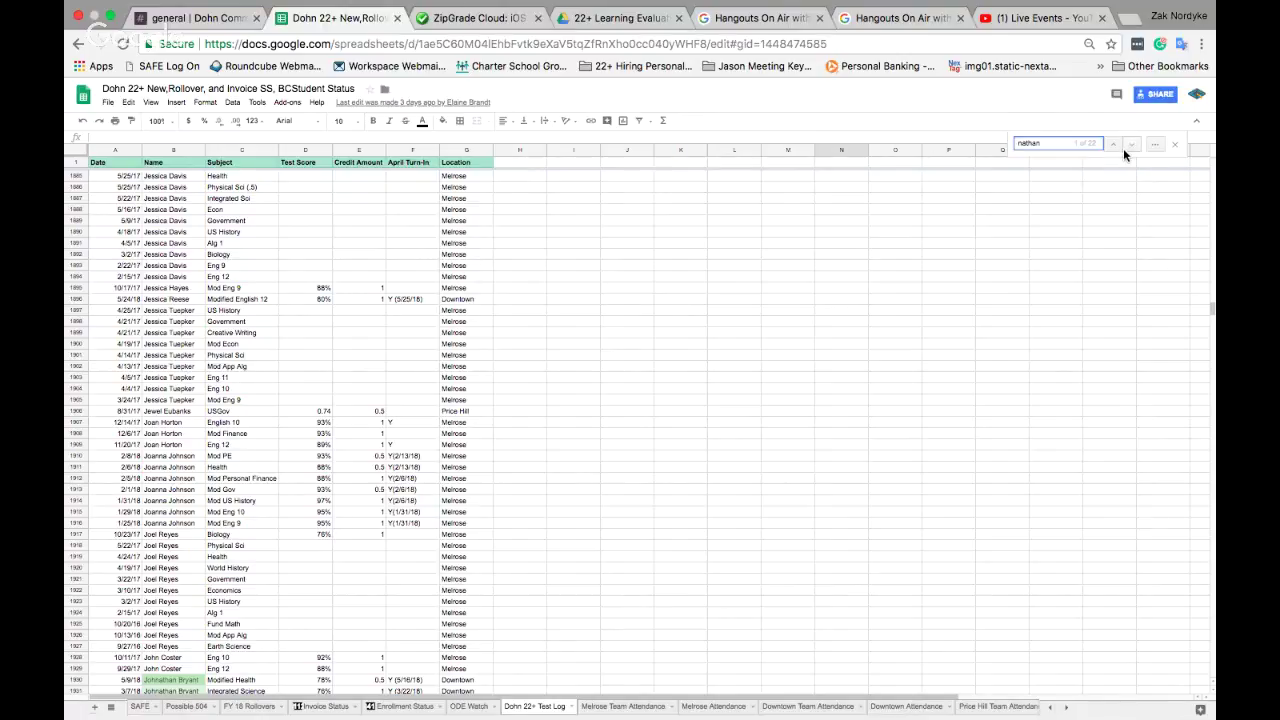
{"action": "type", "text": "s"}
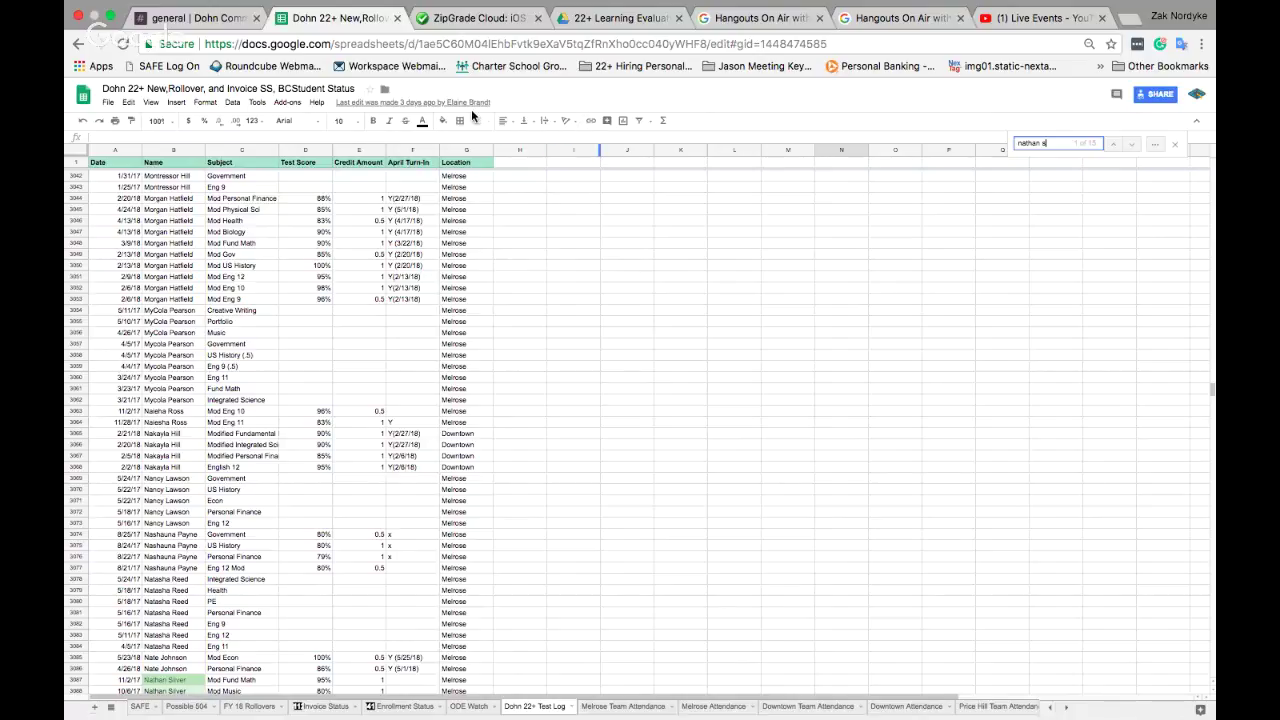
- Switch to the ZipGrade website and load its home page
{"action": "left_click", "coordinate": [478, 22]}
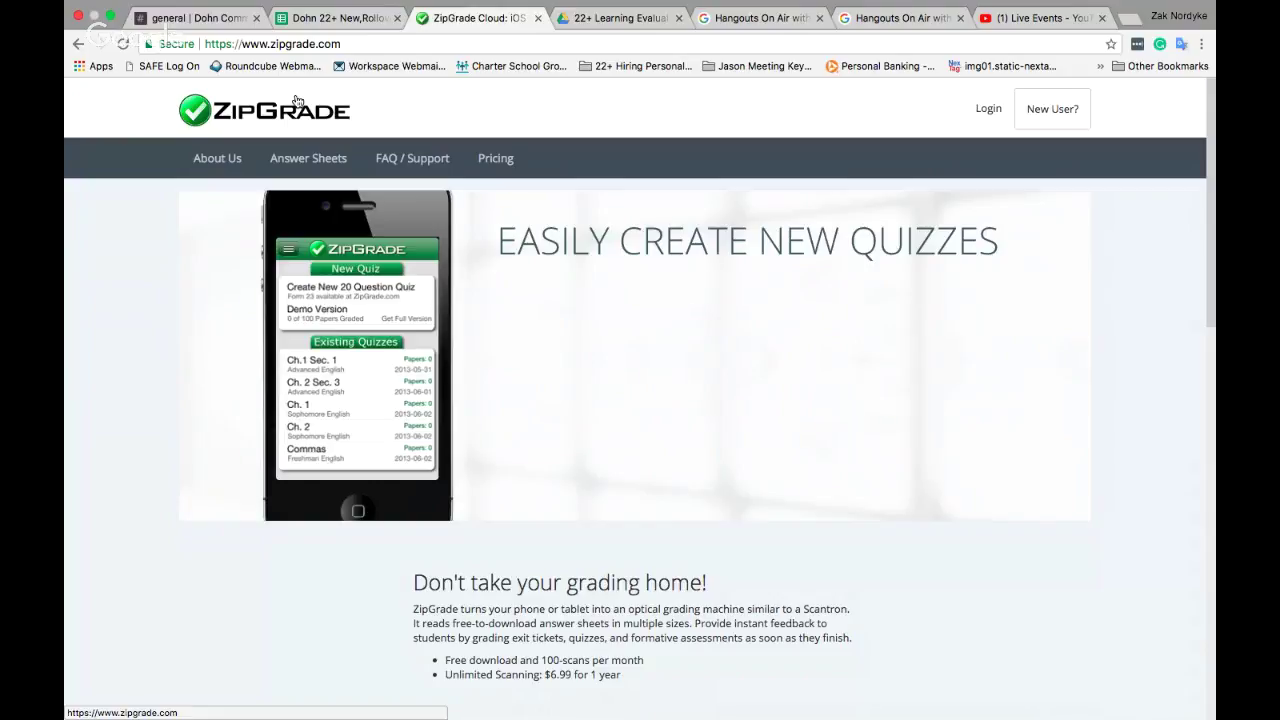
{"action": "left_click", "coordinate": [296, 101]}
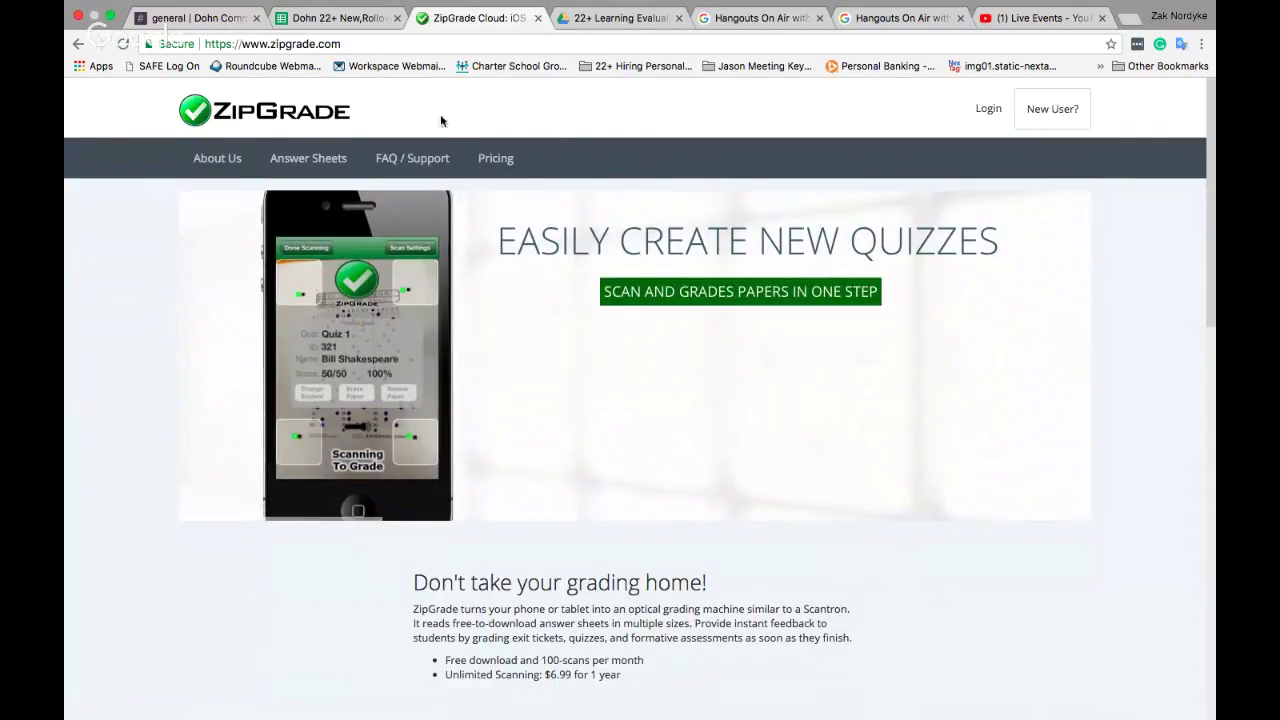
- Switch to Google Drive, examine the Math Evaluation ZipGrade Sheet's name, subject and answer areas, and close the preview
{"action": "left_click", "coordinate": [614, 18]}
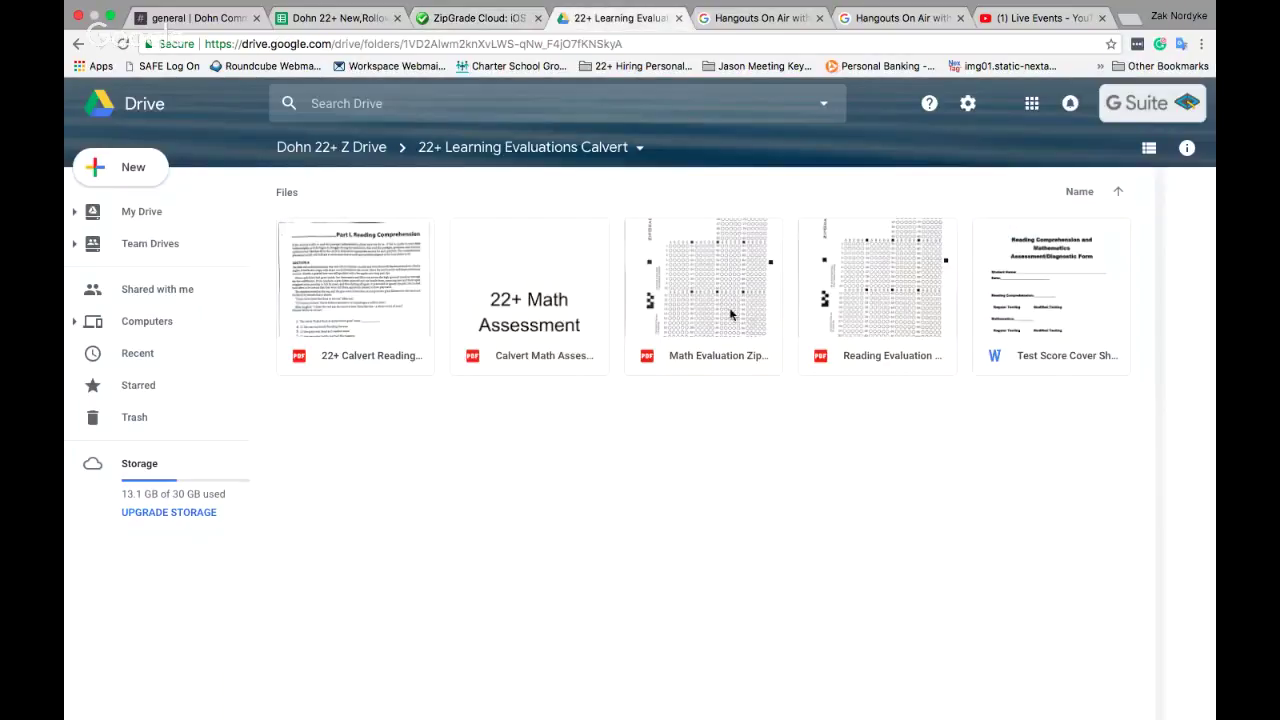
{"action": "double_click", "coordinate": [716, 325]}
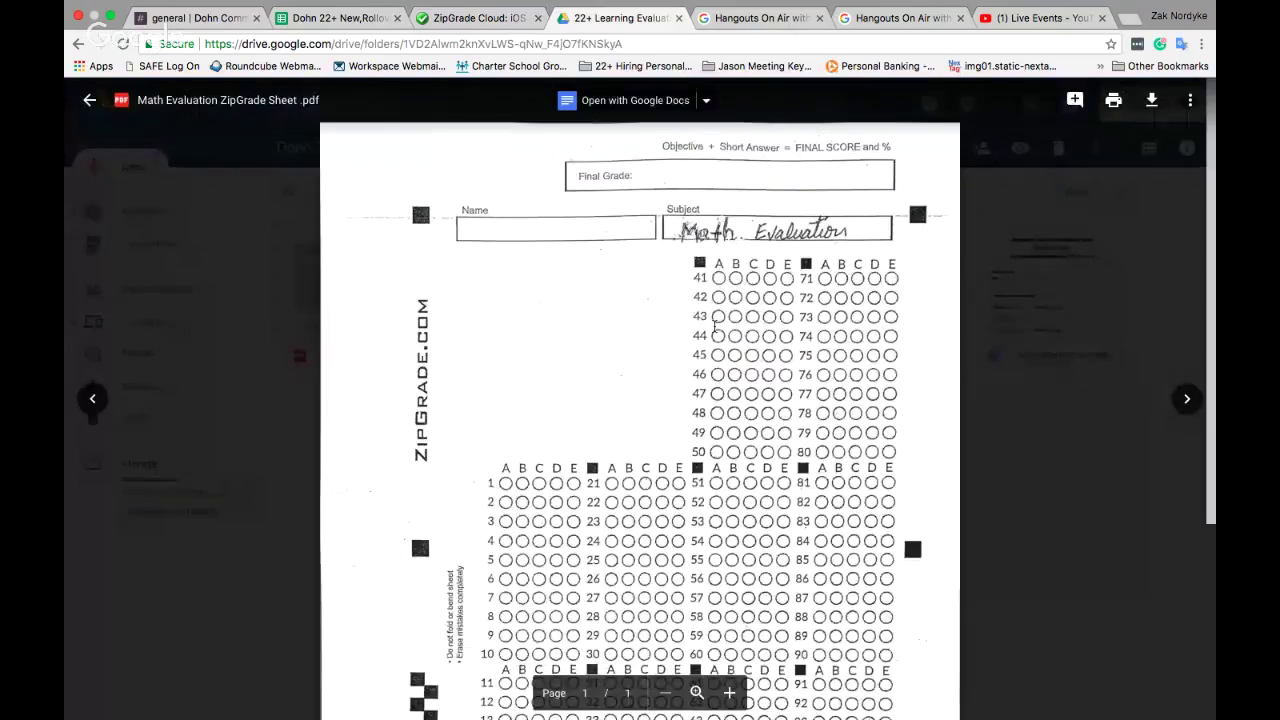
{"action": "scroll", "coordinate": [715, 325], "scroll_direction": "down", "scroll_amount": 2}
{"action": "scroll", "coordinate": [716, 405], "scroll_direction": "up", "scroll_amount": 2}
{"action": "scroll", "coordinate": [716, 405], "scroll_direction": "down", "scroll_amount": 2}
{"action": "scroll", "coordinate": [716, 405], "scroll_direction": "up", "scroll_amount": 2}
{"action": "left_click", "coordinate": [1020, 467]}
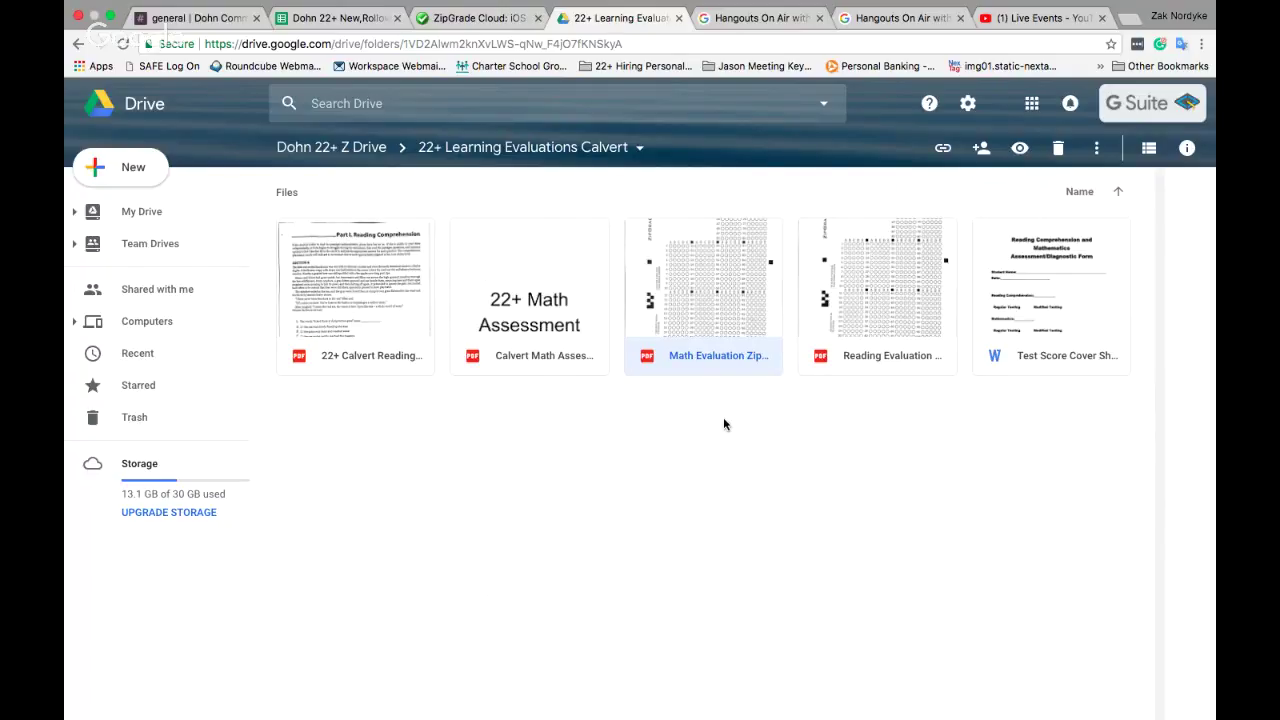
- Switch to the Google Hangouts broadcast window
{"action": "key", "text": "ctrl+Right"}
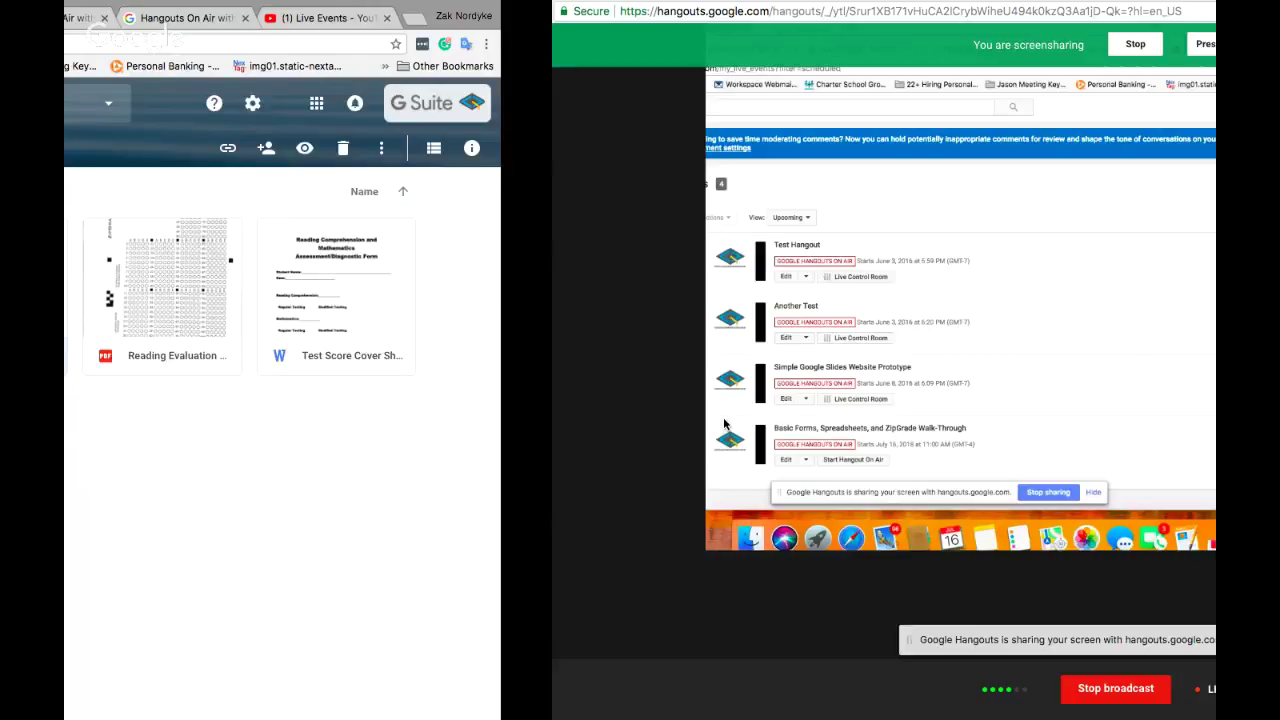